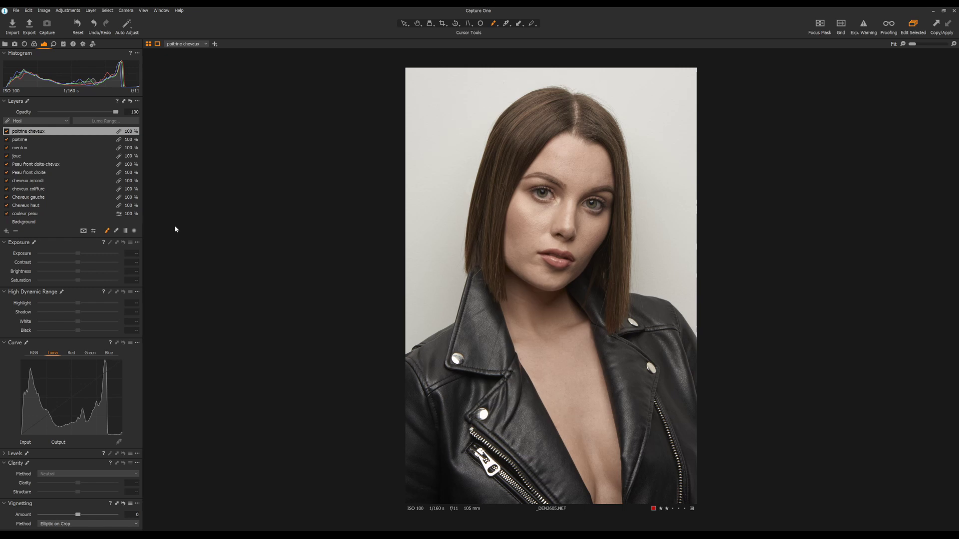
left_click(6, 231)
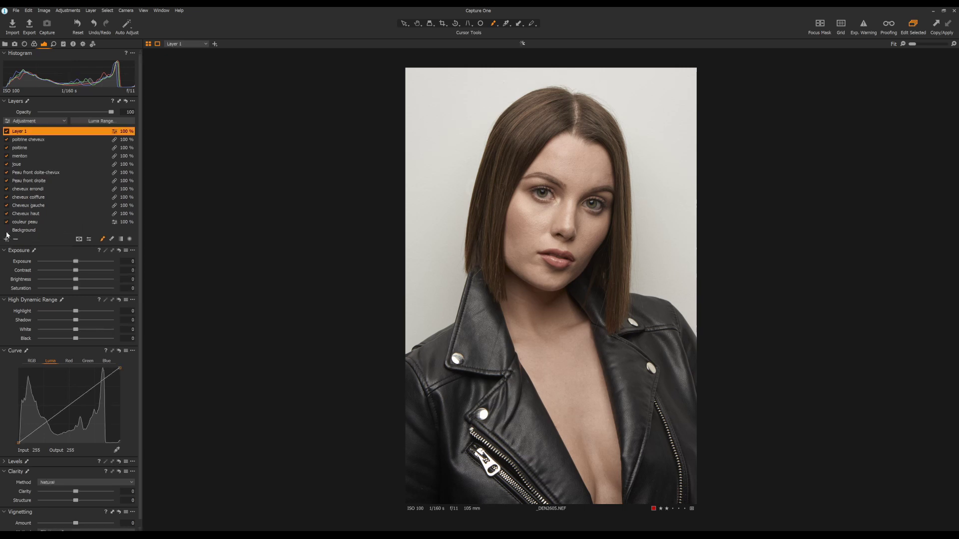
right_click(44, 136)
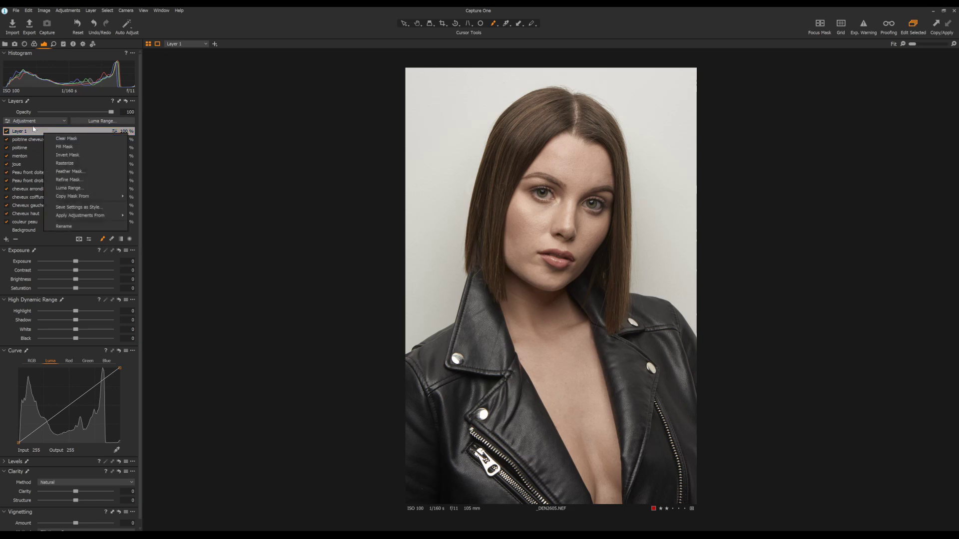
left_click(34, 130)
left_click(16, 240)
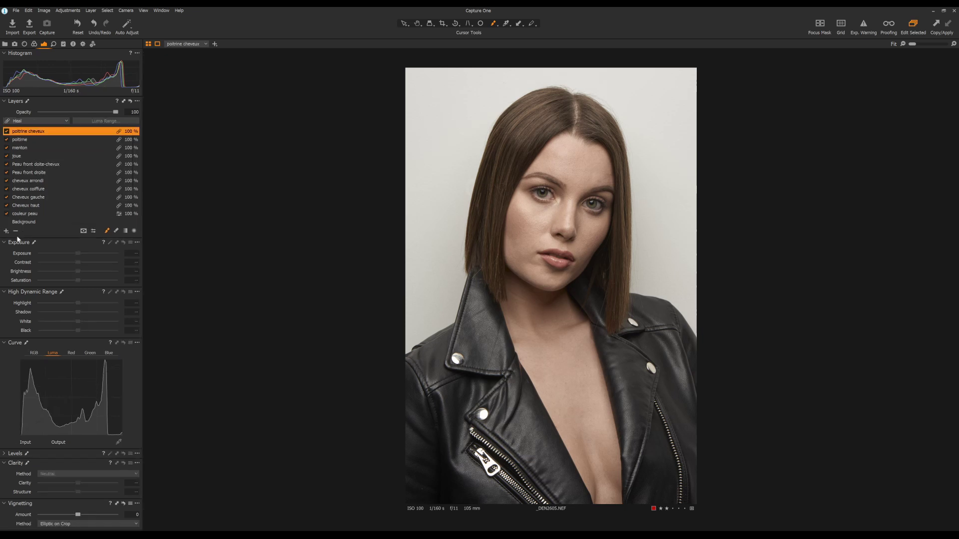
- Create an empty adjustment layer named Dodge and raise its Luma curve midtones to input 117, output 141
left_click(6, 231)
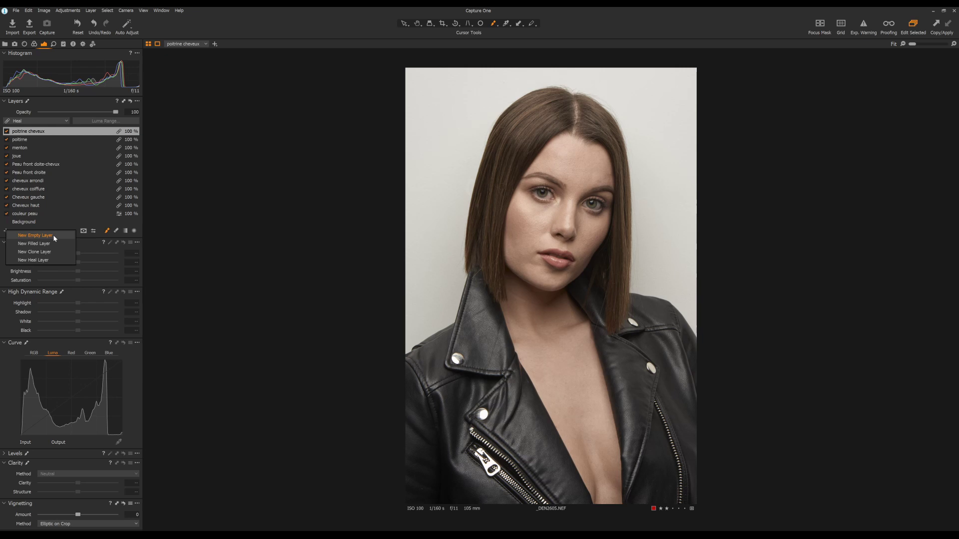
left_click(55, 238)
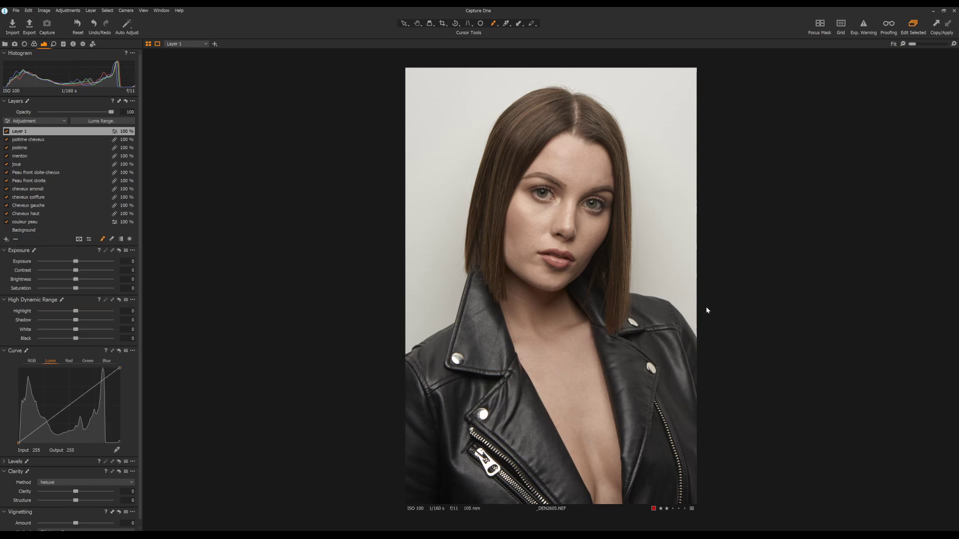
left_click_drag(75, 261, 109, 255)
left_click_drag(69, 406, 65, 401)
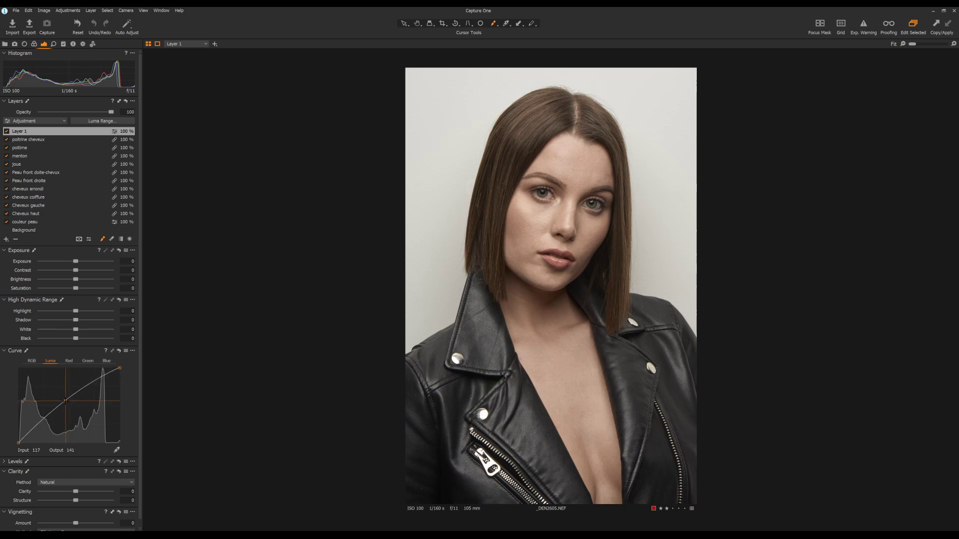
double_click(28, 133)
type("Dodge")
key("Return")
- Create another adjustment layer named Burn and pull its Luma curve midtones down to darken
left_click(7, 240)
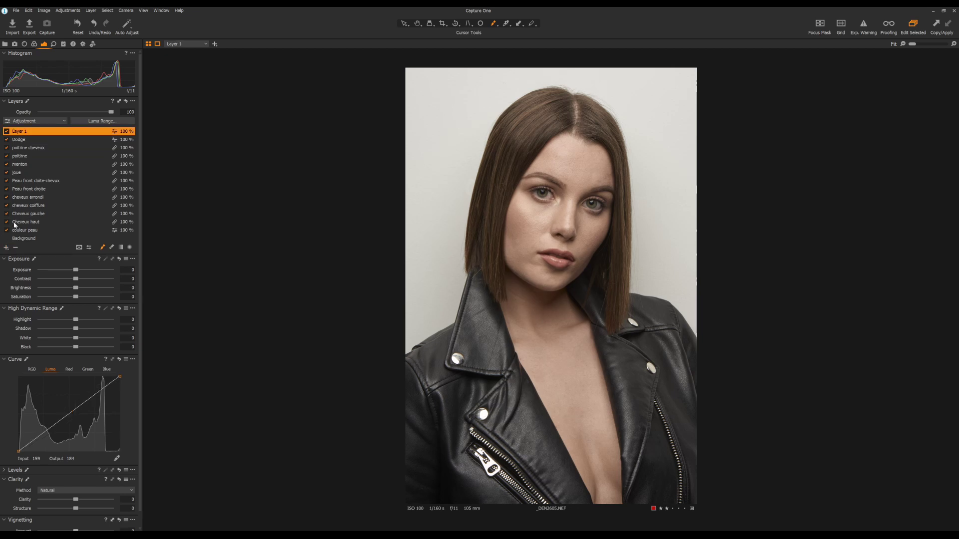
double_click(23, 133)
type("Burn")
key("Return")
left_click_drag(71, 416, 73, 421)
- Add a filled adjustment layer above Burn and set its saturation to -100 for a black-and-white view
left_click(6, 247)
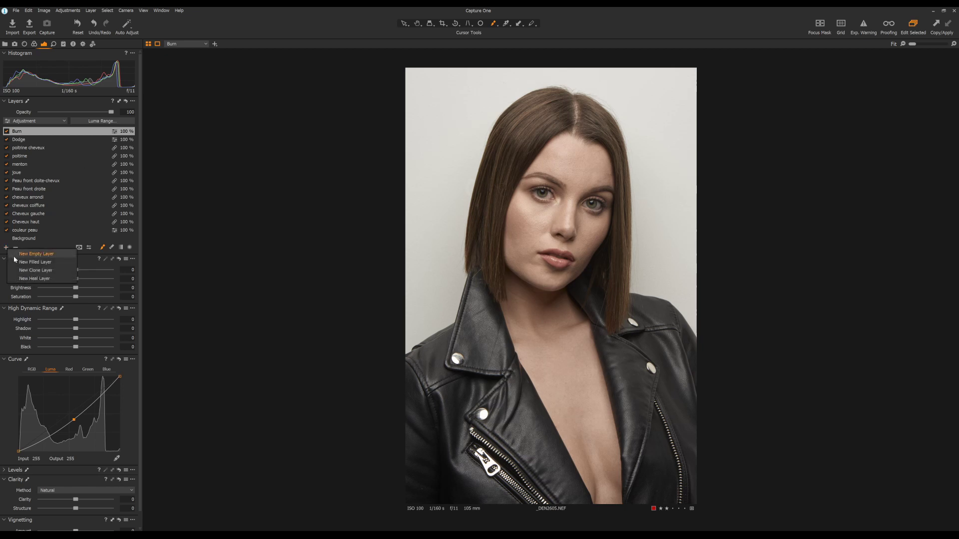
left_click(19, 262)
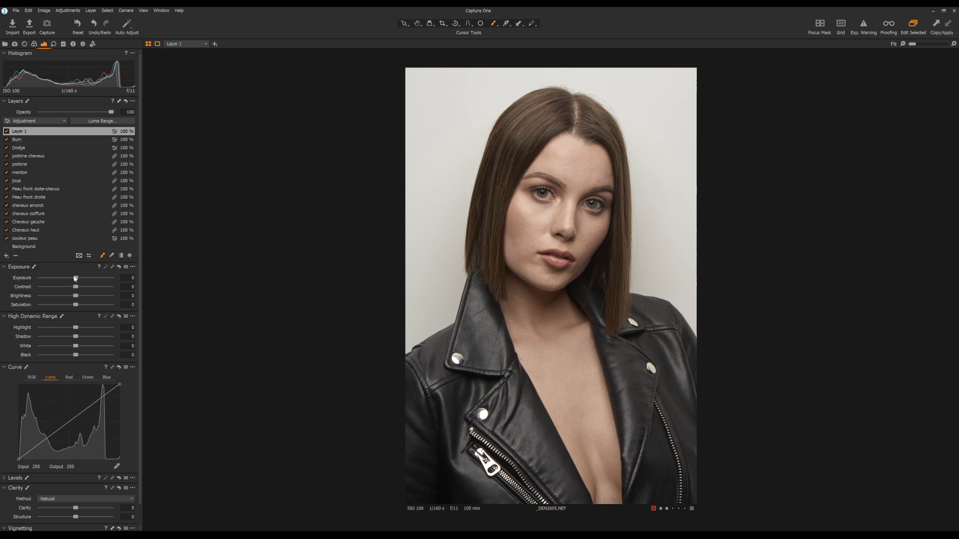
mouse_move(75, 278)
left_mouse_down()
mouse_move(114, 280)
mouse_move(54, 286)
mouse_move(79, 283)
left_mouse_up()
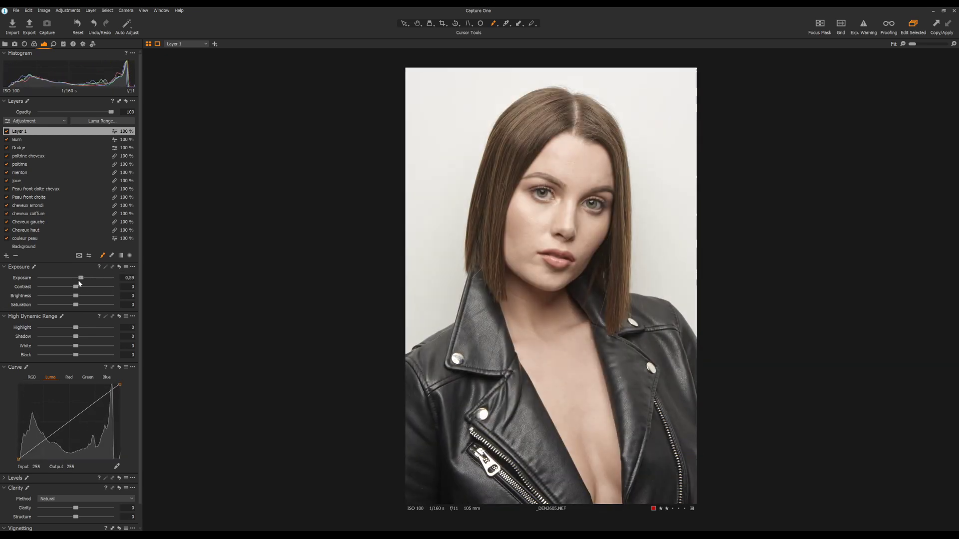
double_click(82, 279)
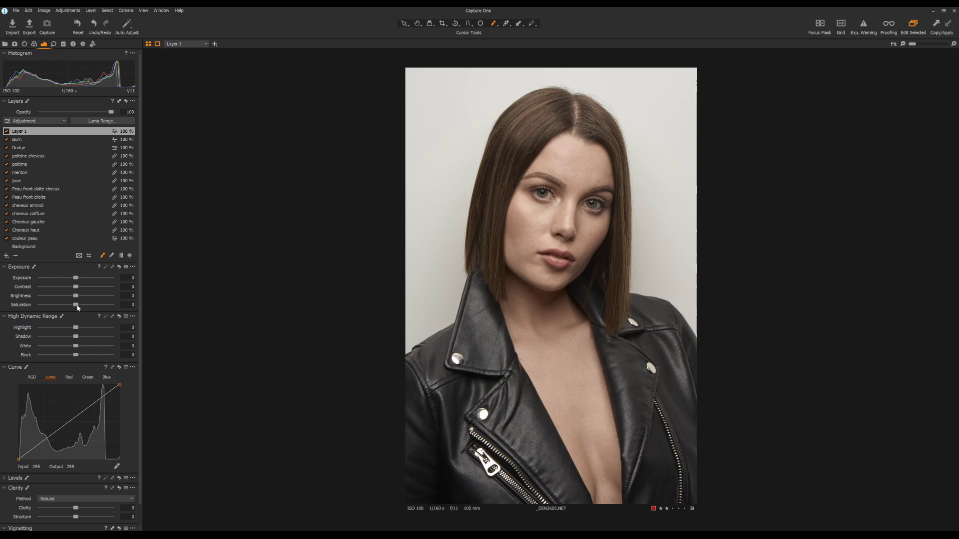
left_click_drag(76, 305, 15, 311)
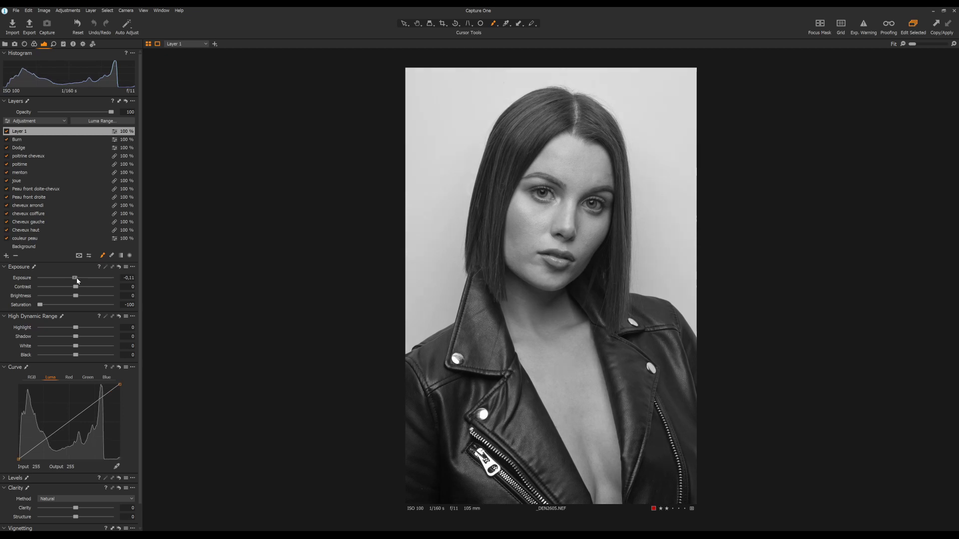
- Set the filled layer's exposure to -0.2 and lower its Luma curve midtones slightly
left_click_drag(76, 278, 74, 278)
left_click(130, 279)
type("-0,2")
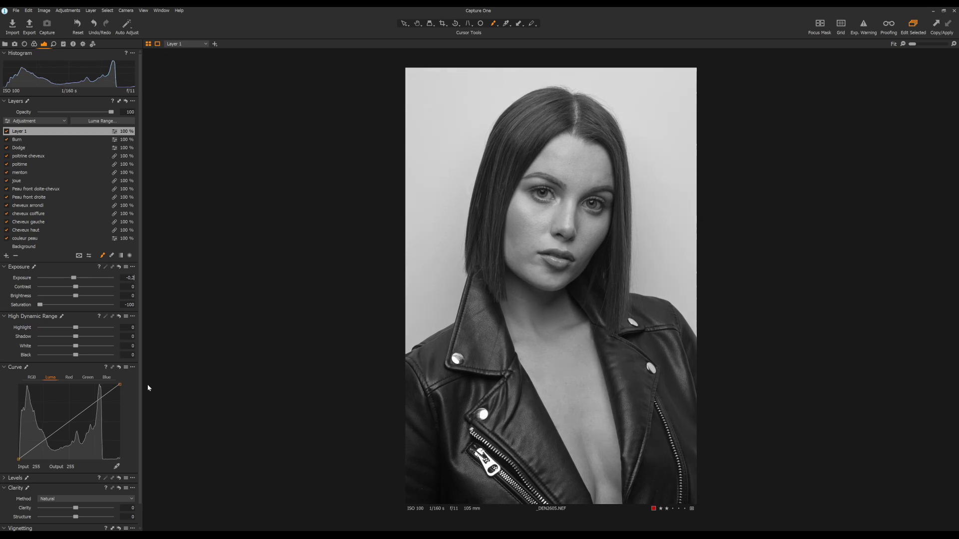
left_click(71, 422)
left_click_drag(70, 422, 69, 425)
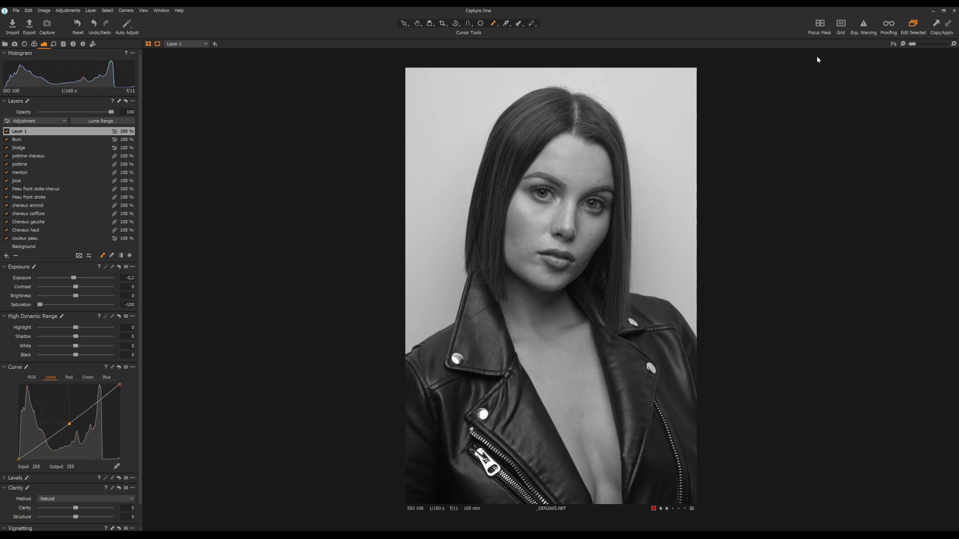
- Set the mask brush flow to 5 and turn off Auto Mask, with the face framed close up
left_click_drag(912, 44, 922, 48)
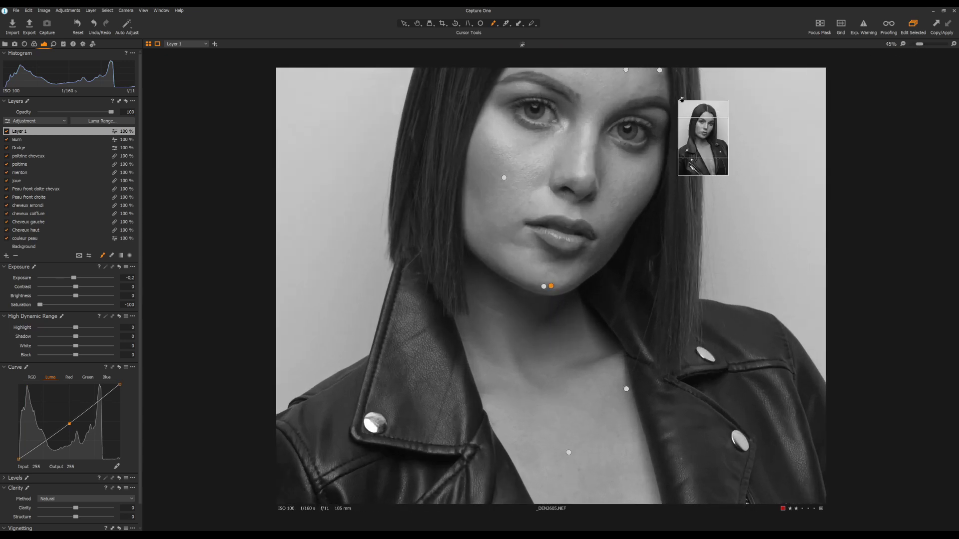
left_click_drag(654, 160, 658, 232)
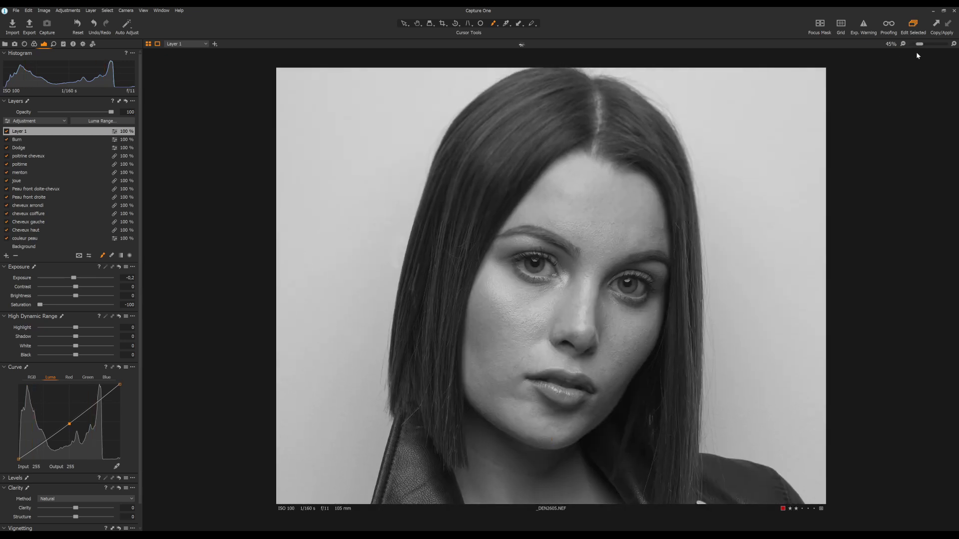
left_click_drag(919, 45, 921, 45)
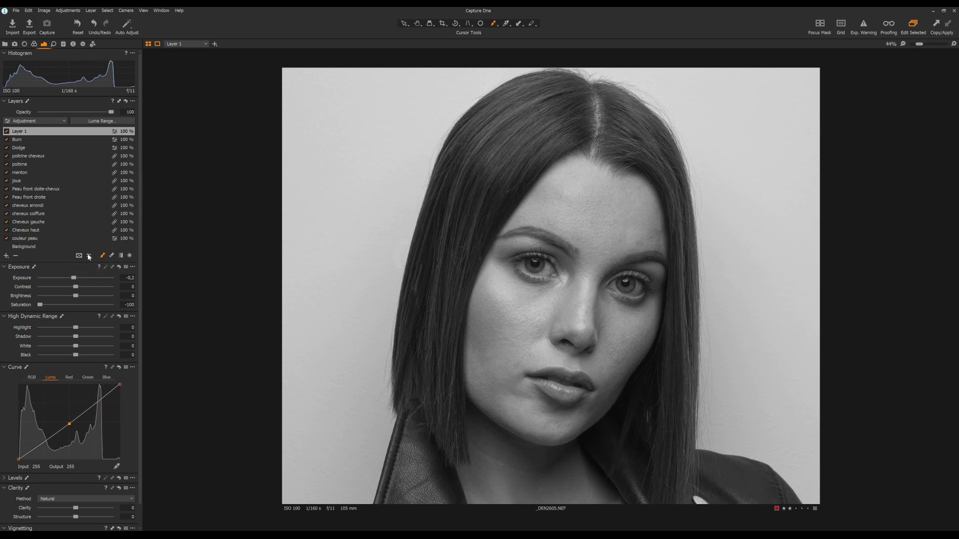
left_click(101, 256)
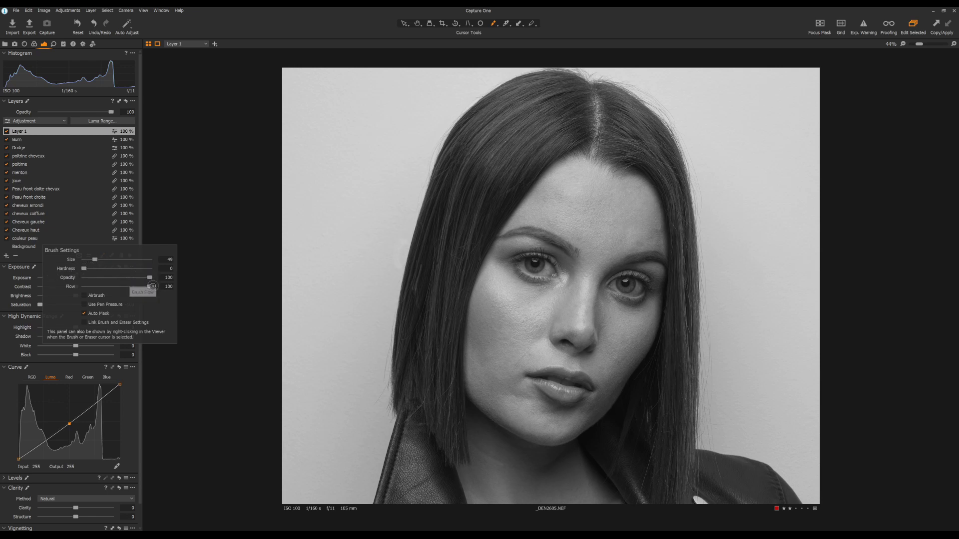
left_click_drag(149, 287, 86, 290)
left_click(168, 286)
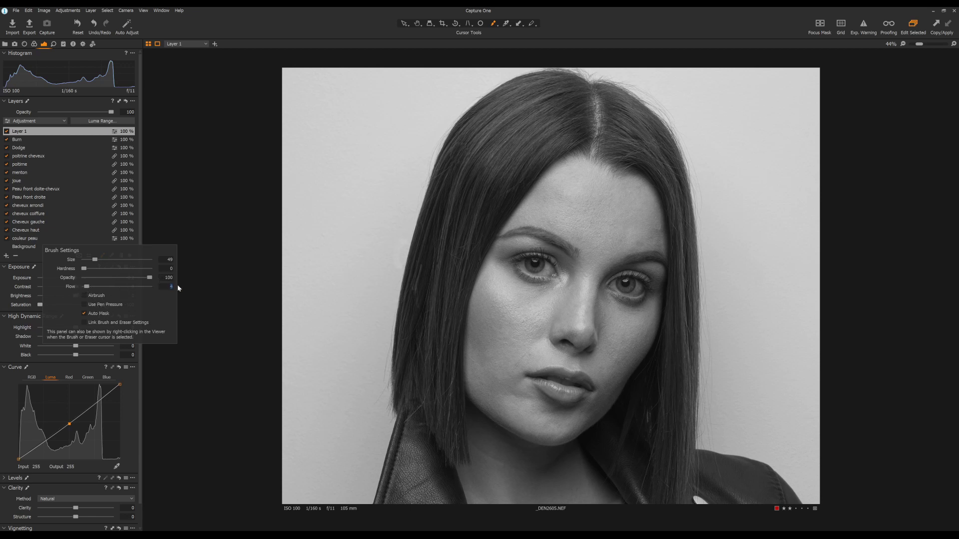
left_click(191, 250)
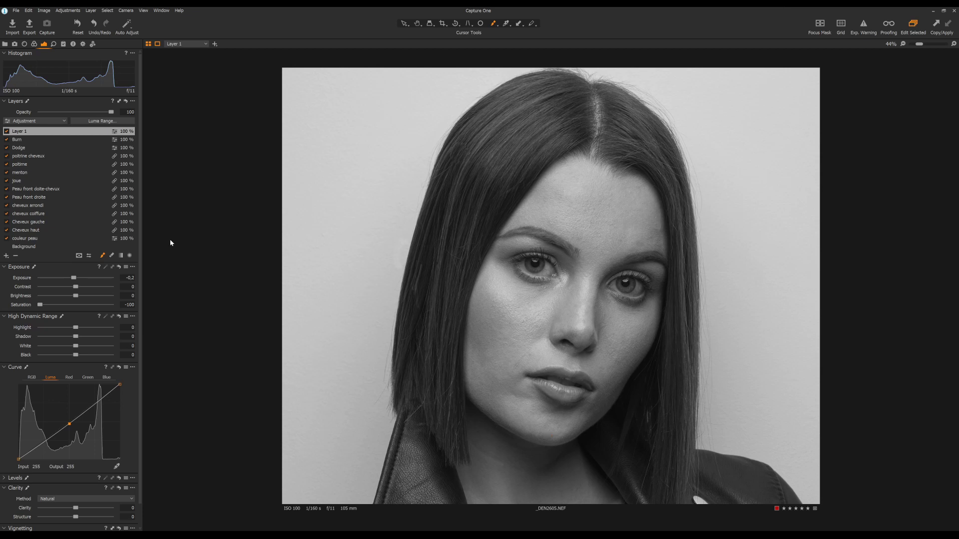
left_click(90, 255)
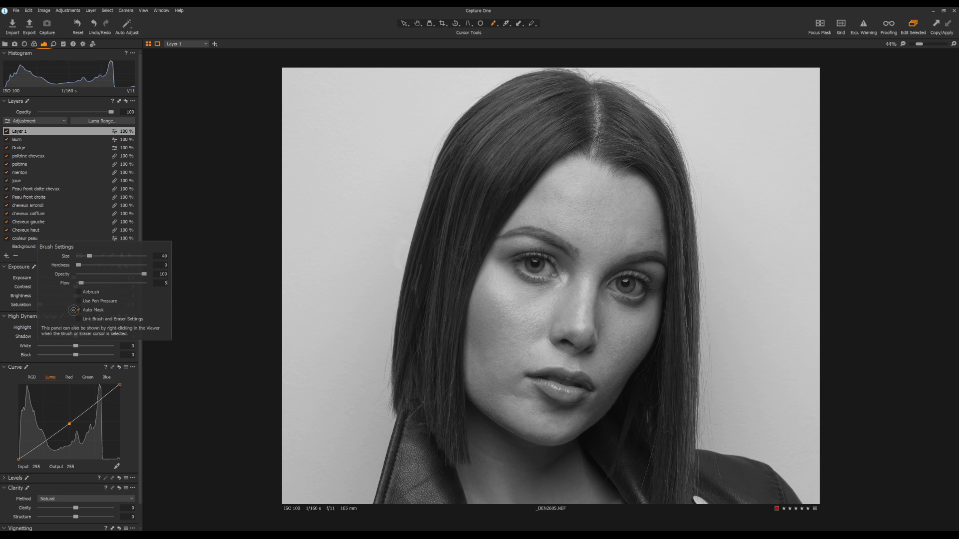
left_click(78, 310)
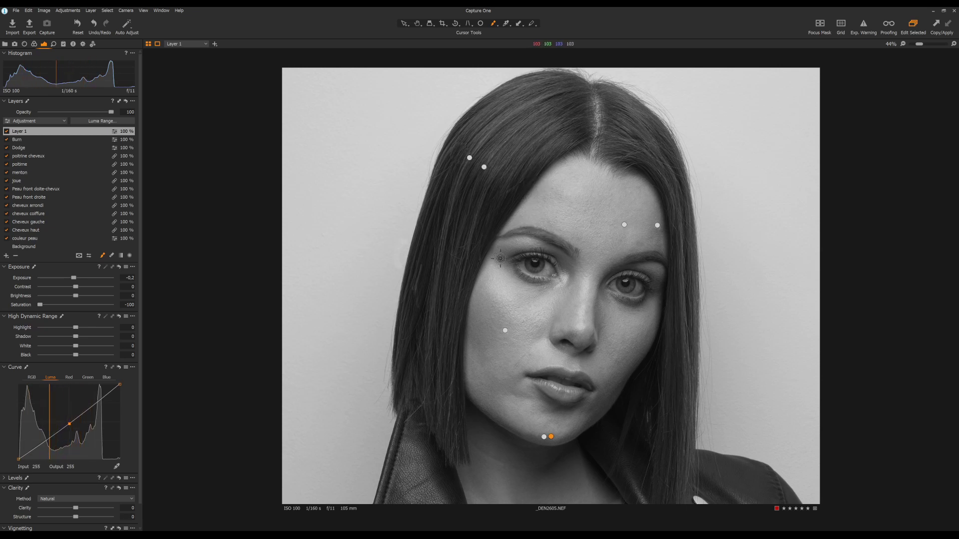
- On the Dodge layer, brush the mask over the dark skin above the model's left eyebrow, undoing an unwanted stroke
left_click(53, 148)
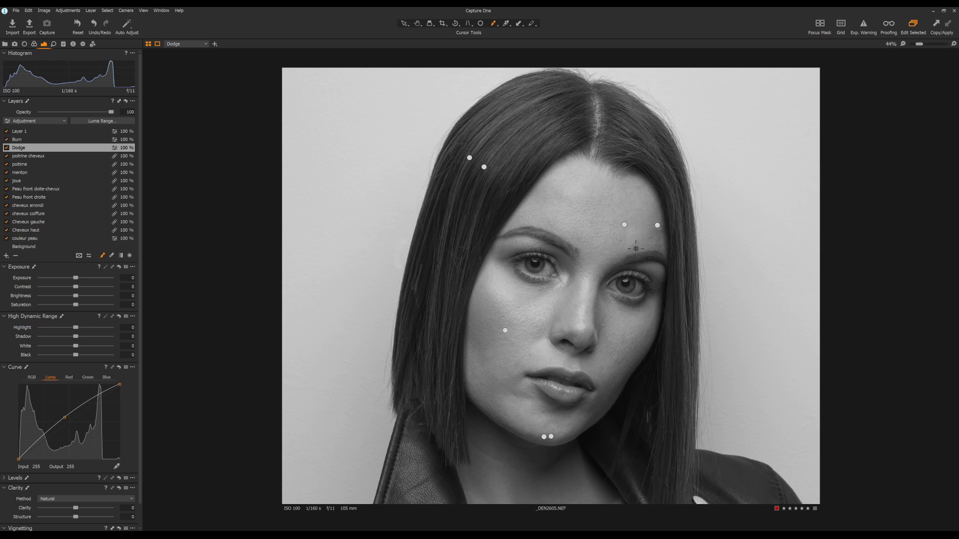
left_click(644, 244)
key("ctrl+z")
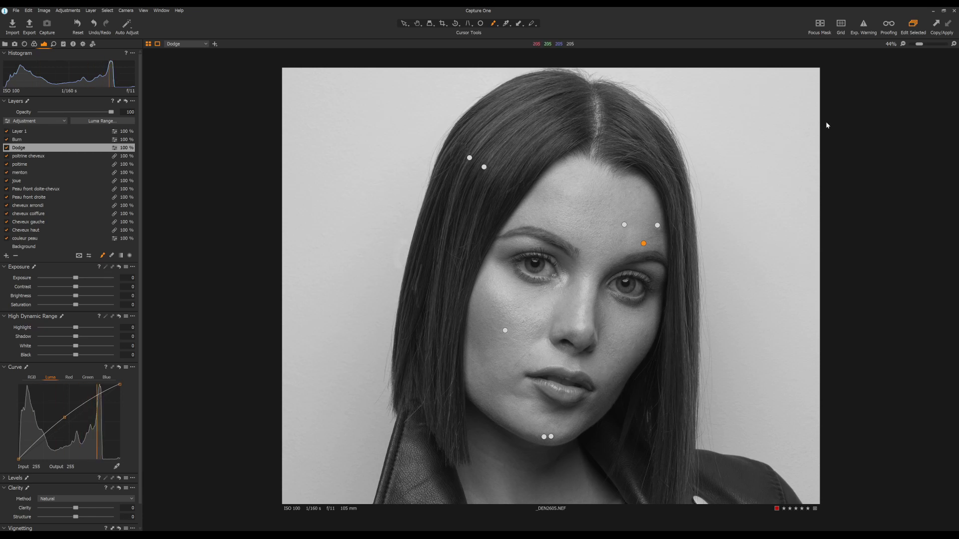
- Compare the whole portrait with the Dodge layer switched off and on
left_click(911, 45)
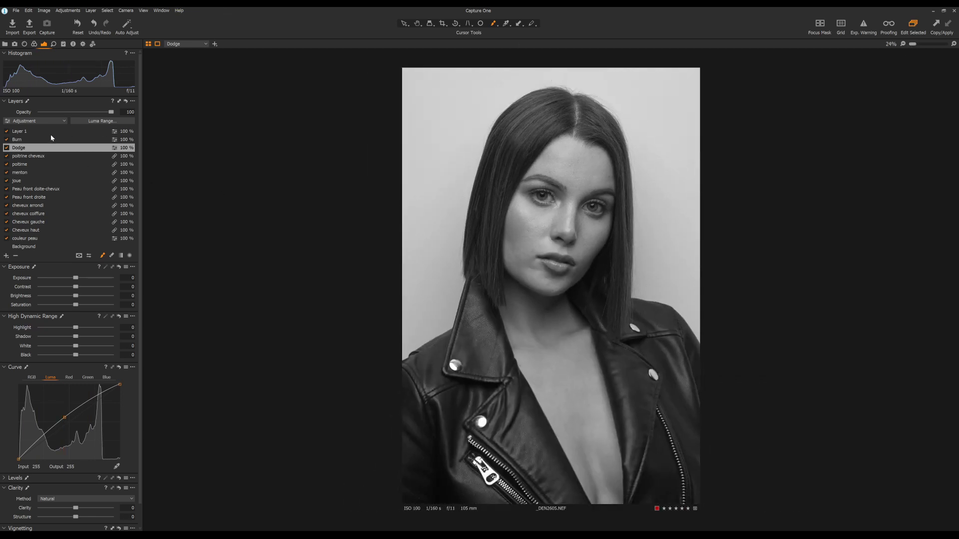
left_click(6, 148)
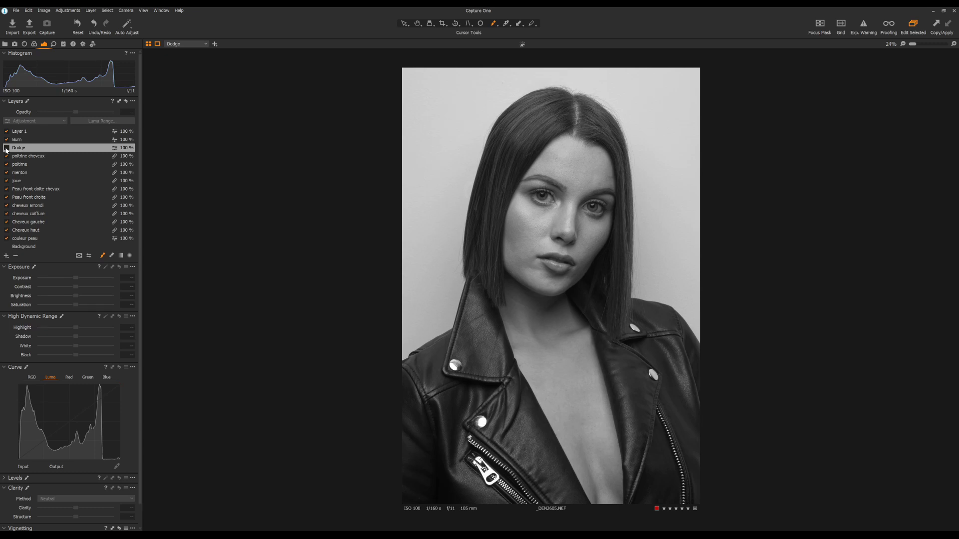
left_click(6, 148)
left_click(7, 148)
left_click(7, 148)
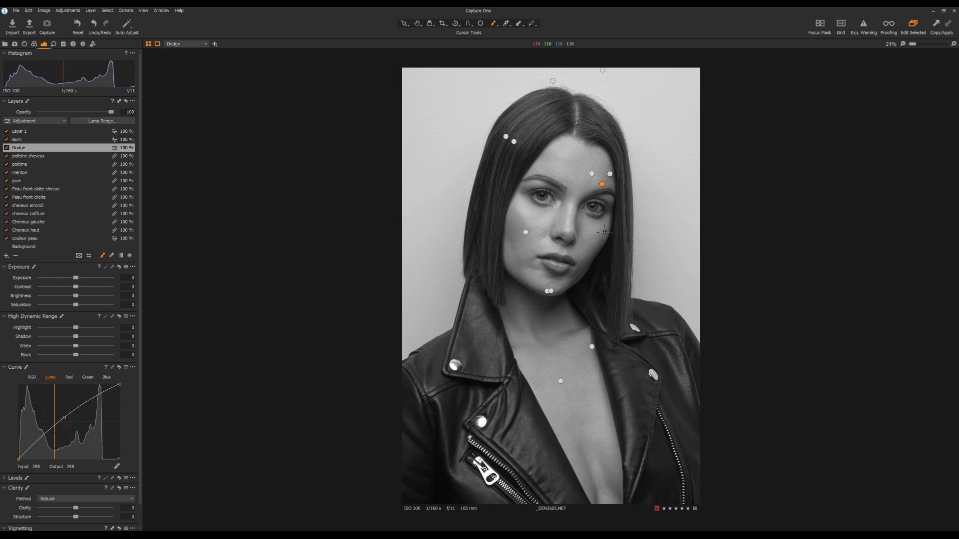
- Examine the forehead and eye area up close, and recheck the full portrait with and without the Dodge layer
left_click_drag(913, 44, 921, 43)
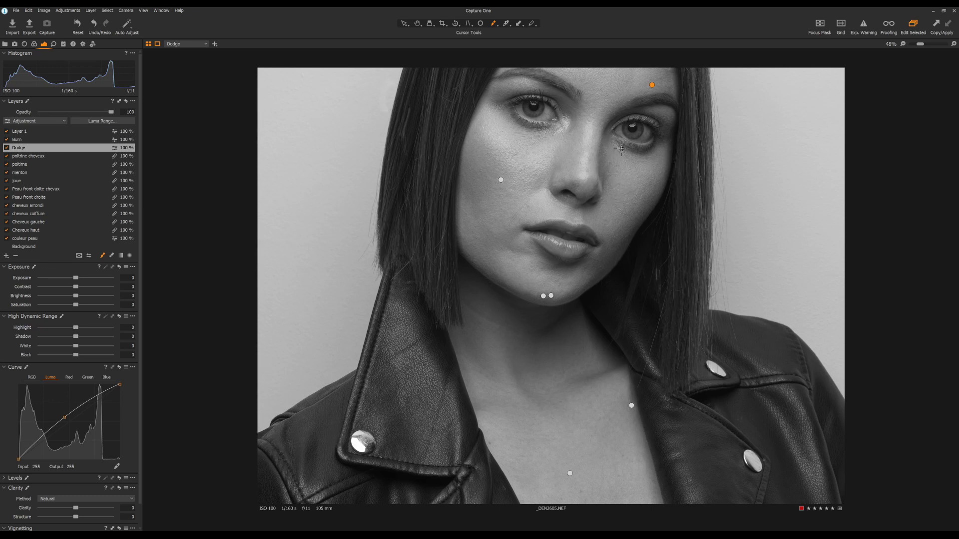
scroll(669, 249, "up", 5)
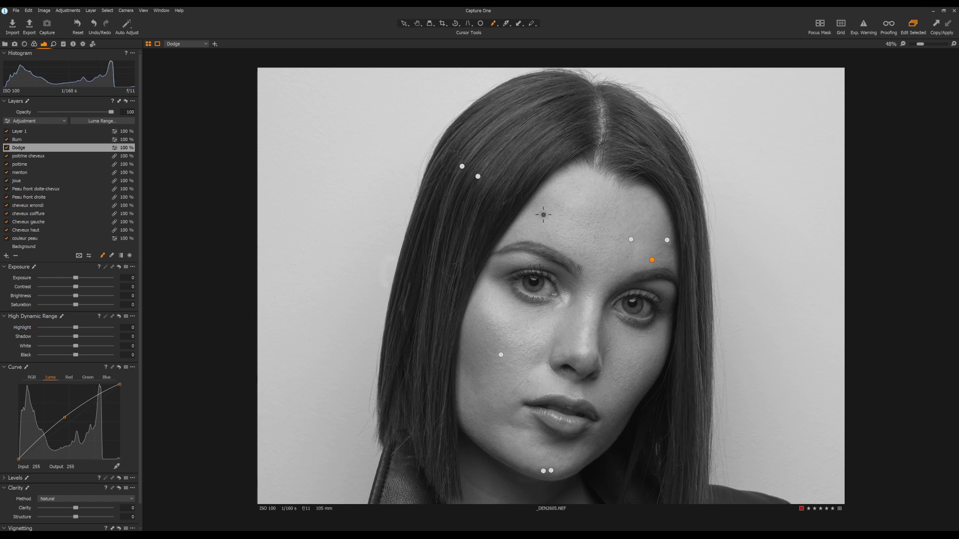
scroll(604, 231, "down", 2)
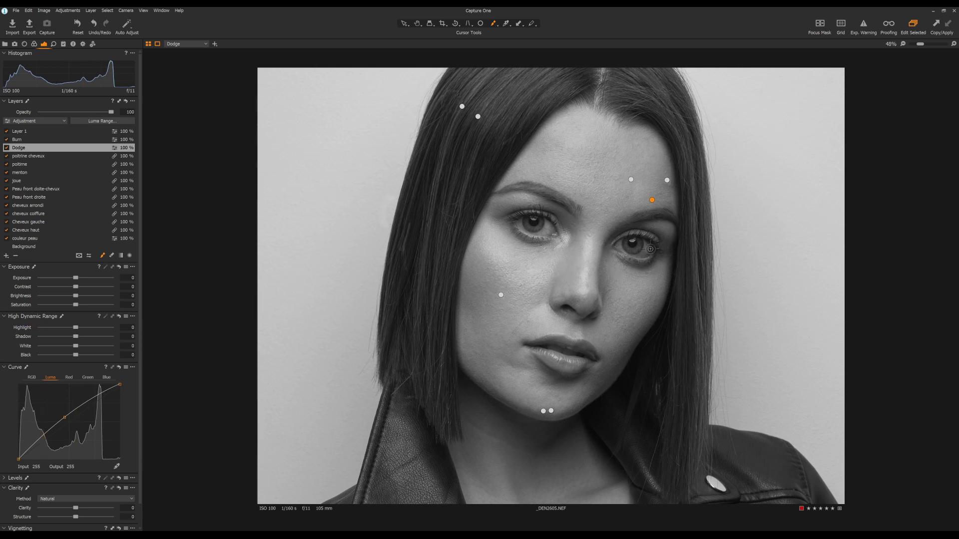
left_click(903, 44)
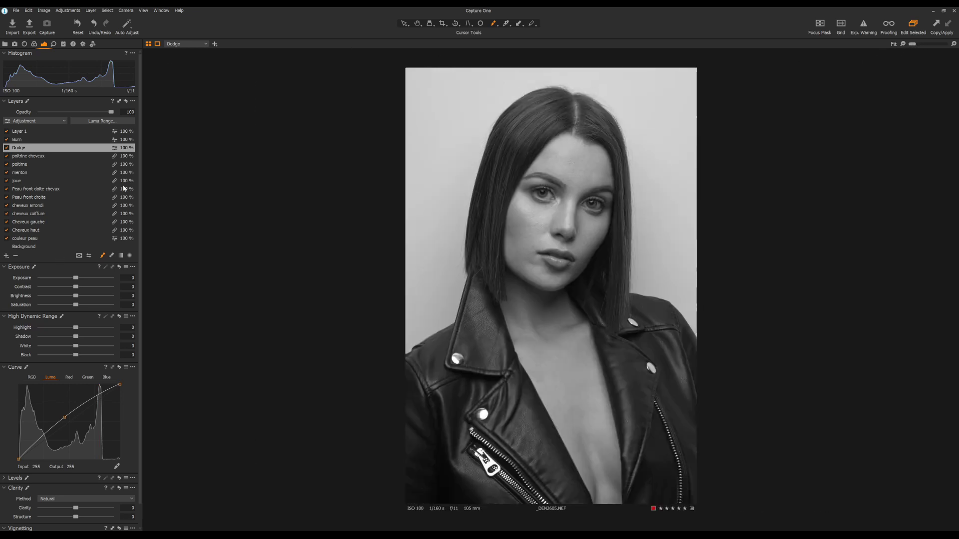
left_click(7, 148)
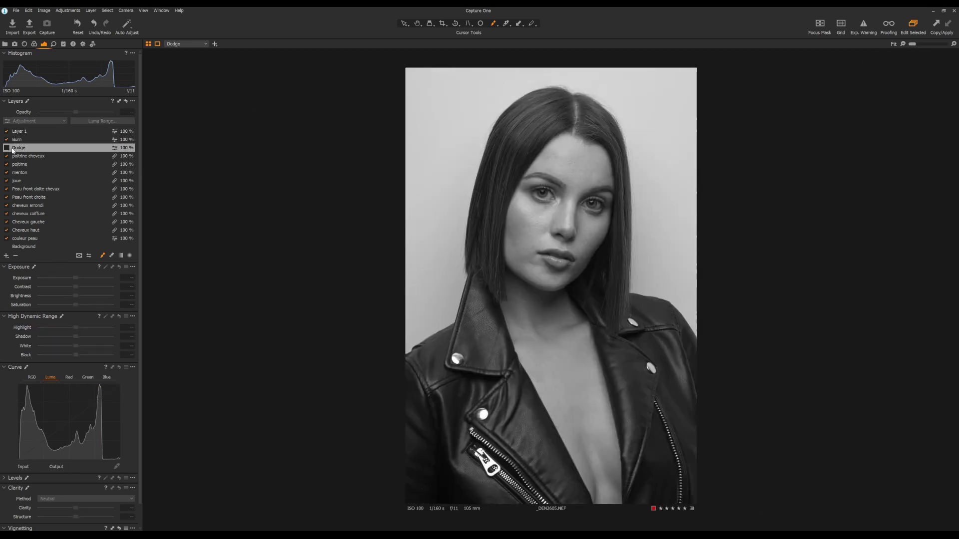
left_click(7, 147)
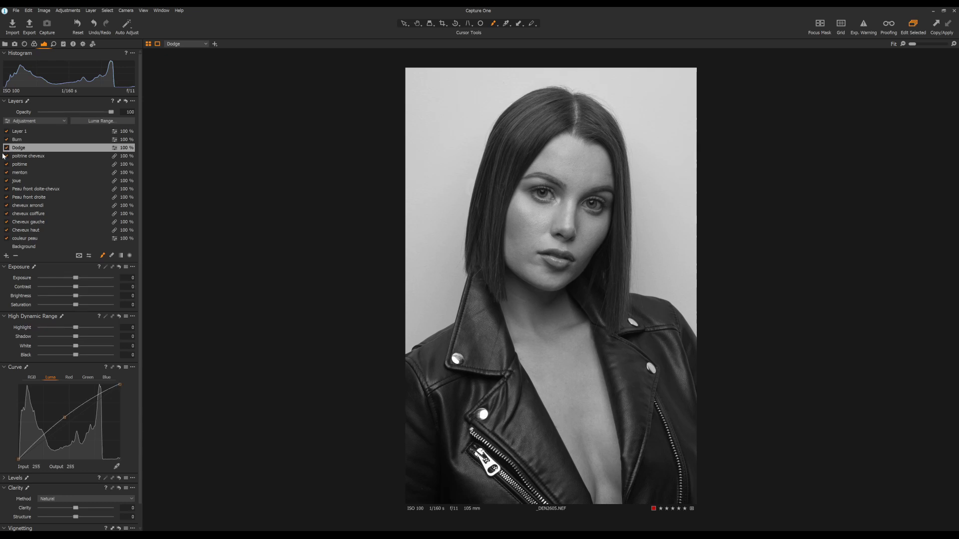
left_click(39, 141)
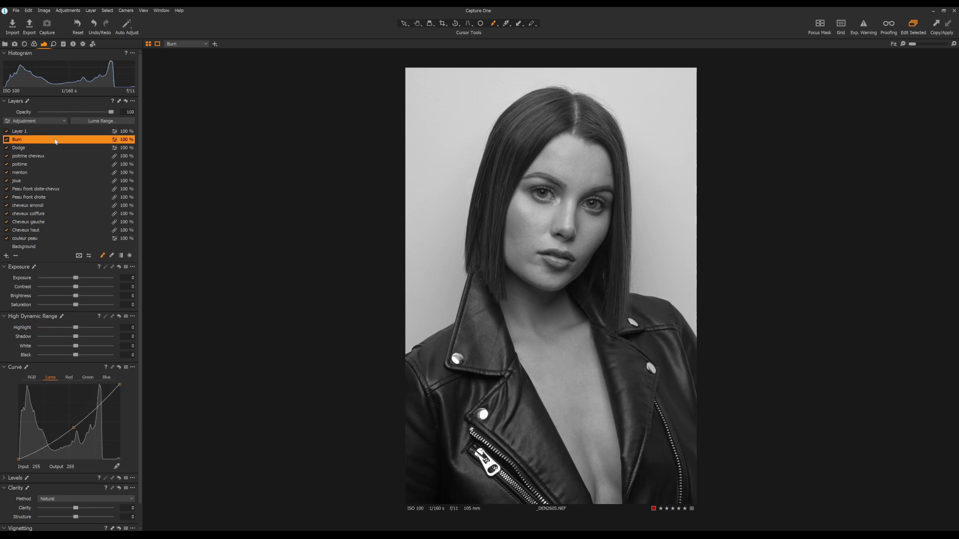
left_click(43, 148)
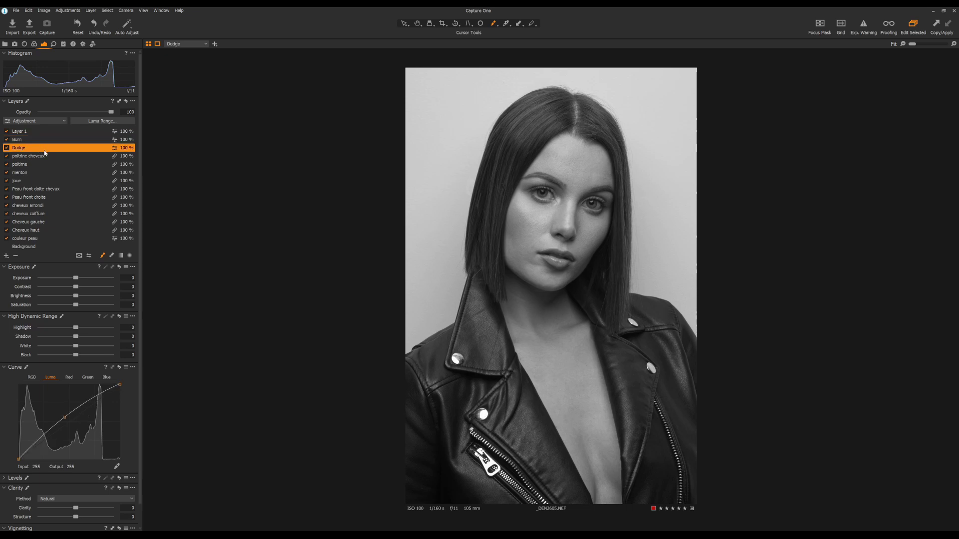
- Display the Dodge layer's mask and examine the painted areas across the face up close
key("m")
left_click(920, 44)
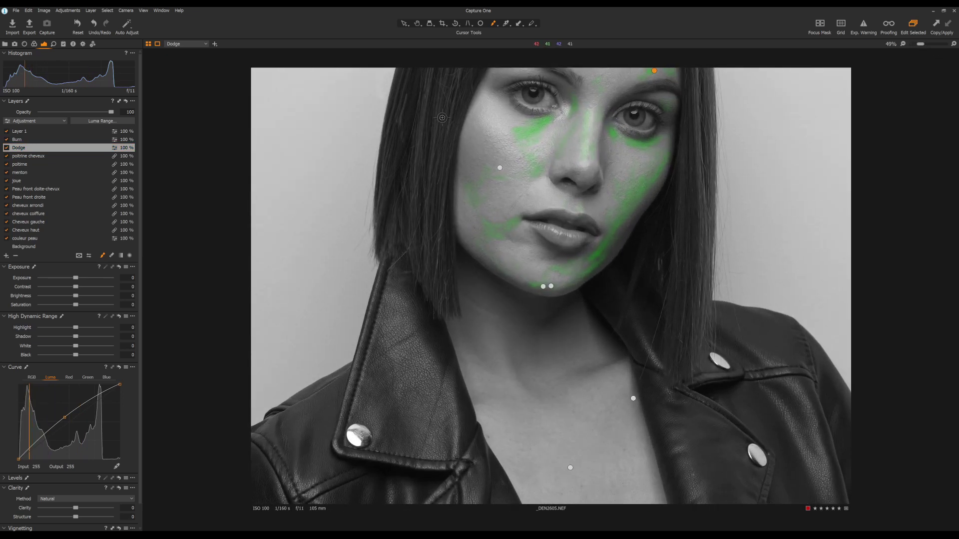
mouse_move(439, 124)
left_mouse_down()
mouse_move(442, 114)
mouse_move(435, 169)
mouse_move(444, 116)
left_mouse_up()
left_click(102, 256)
scroll(705, 283, "up", 3)
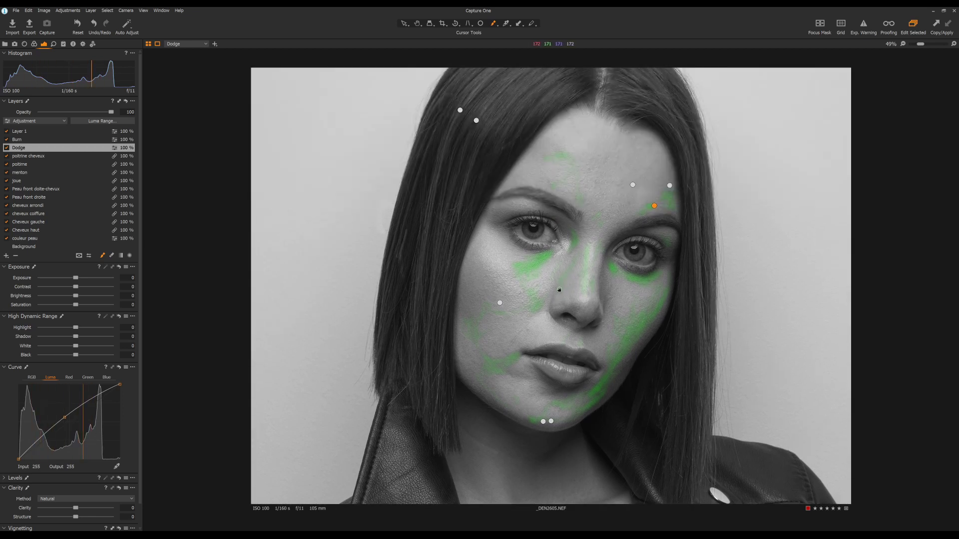
- On the Burn layer, brush the mask over bright forehead skin near the hairline, checking the cheeks and the whole portrait
left_click(54, 140)
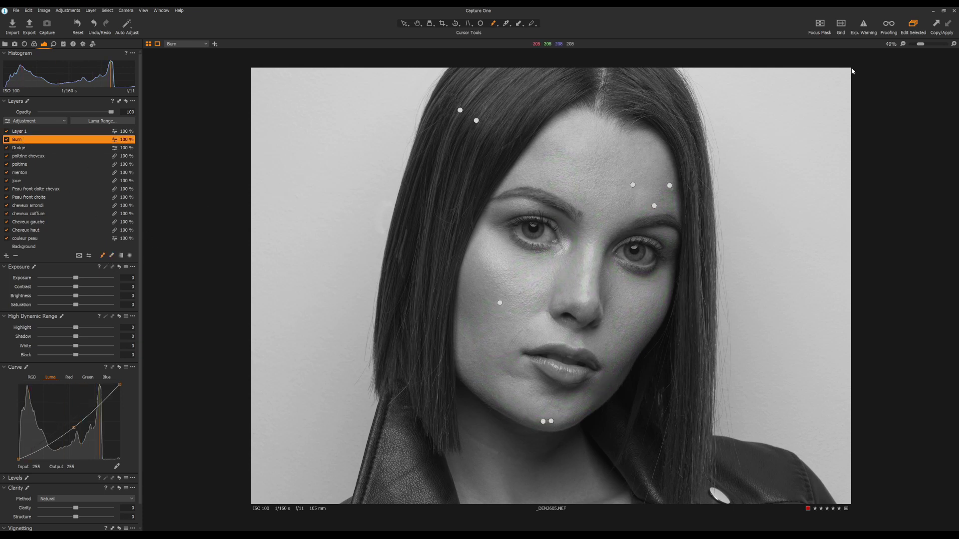
left_click(647, 135)
key("ctrl+0")
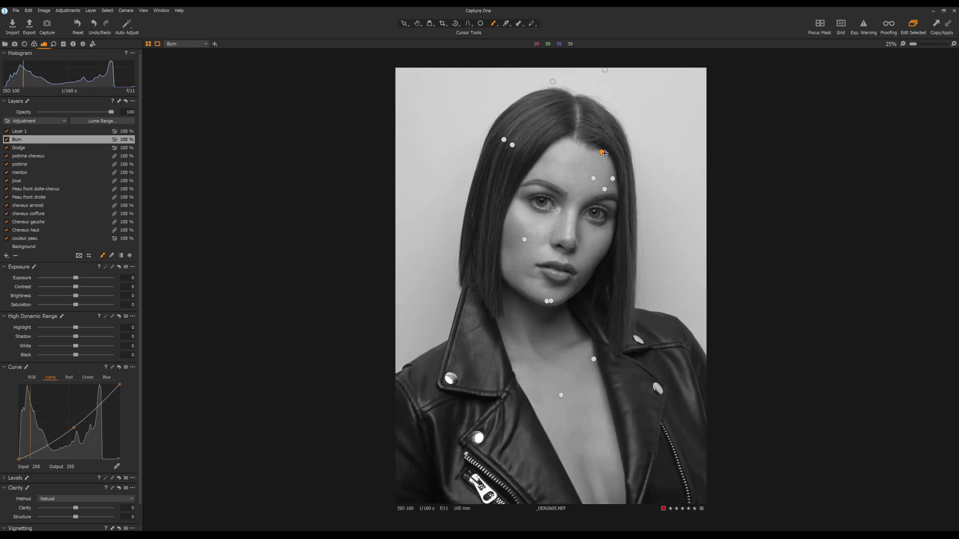
left_click(572, 145)
left_click_drag(913, 44, 917, 44)
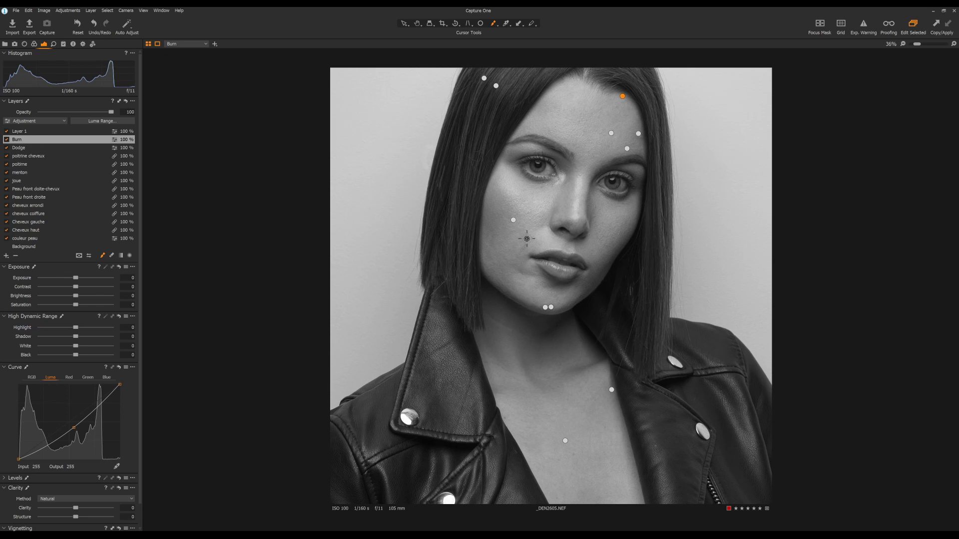
scroll(565, 222, "up", 3)
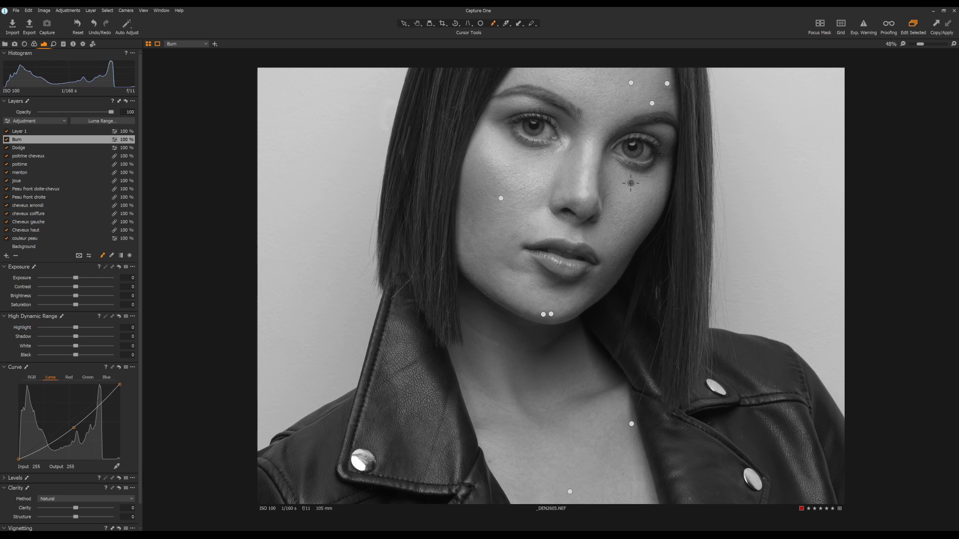
left_click(904, 44)
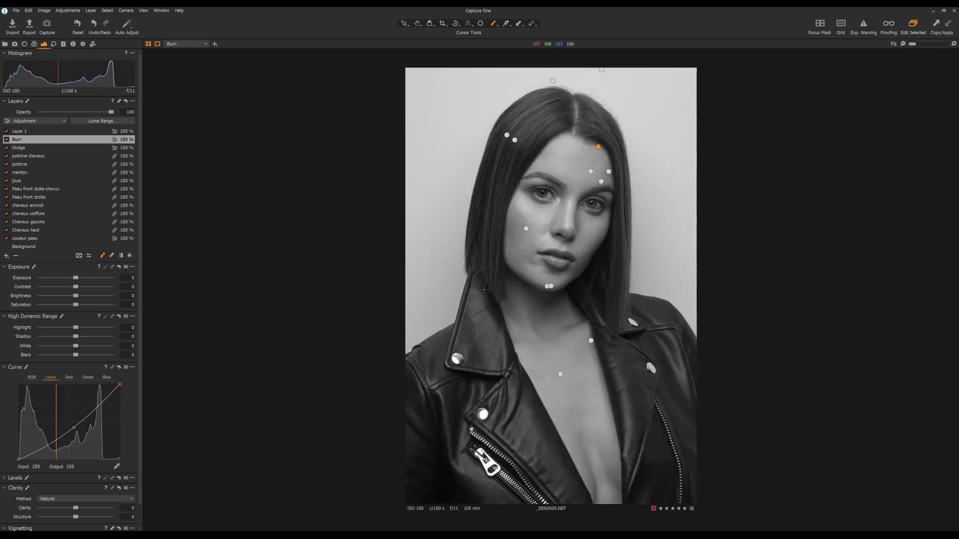
- Even out the forehead and cheek skin by brushing dark areas on the Dodge layer and bright areas on the Burn layer
left_click(40, 148)
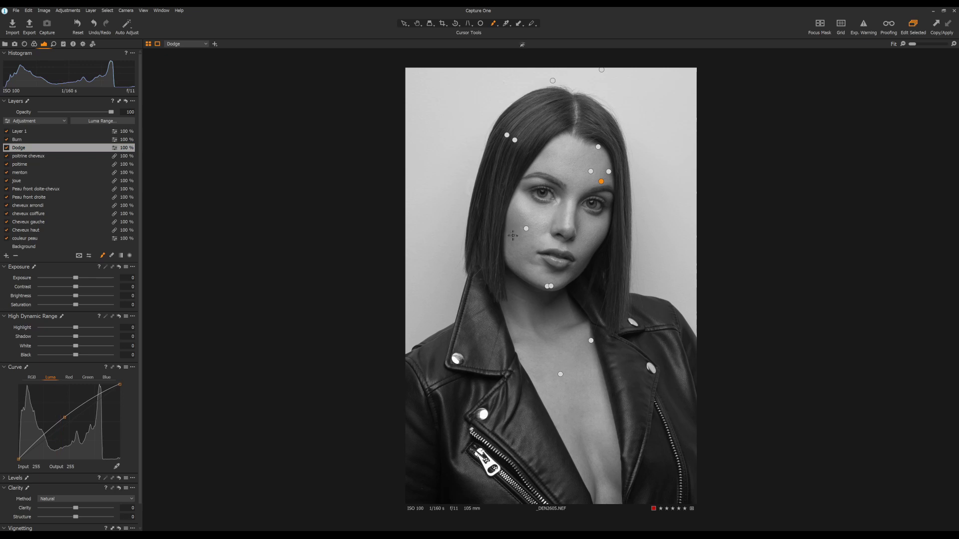
left_click(914, 44)
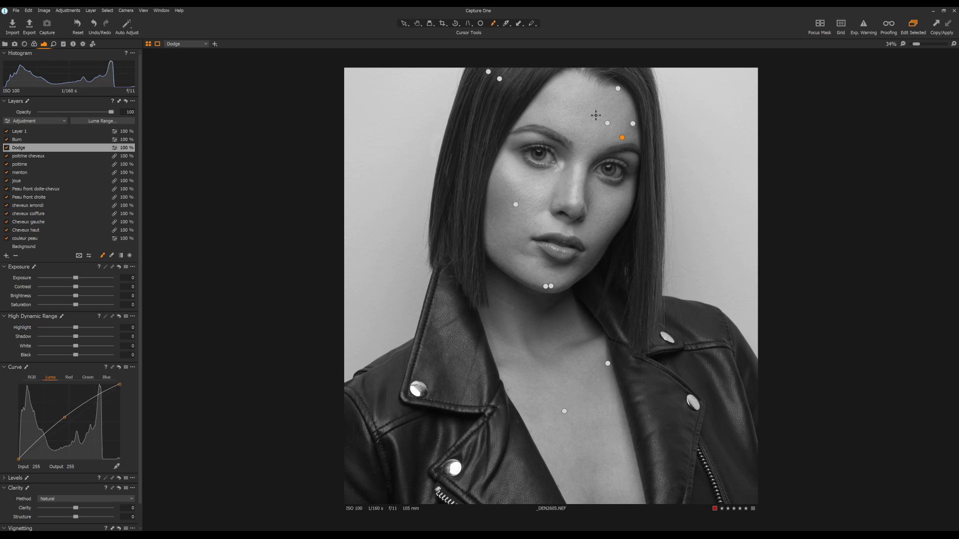
left_click(63, 140)
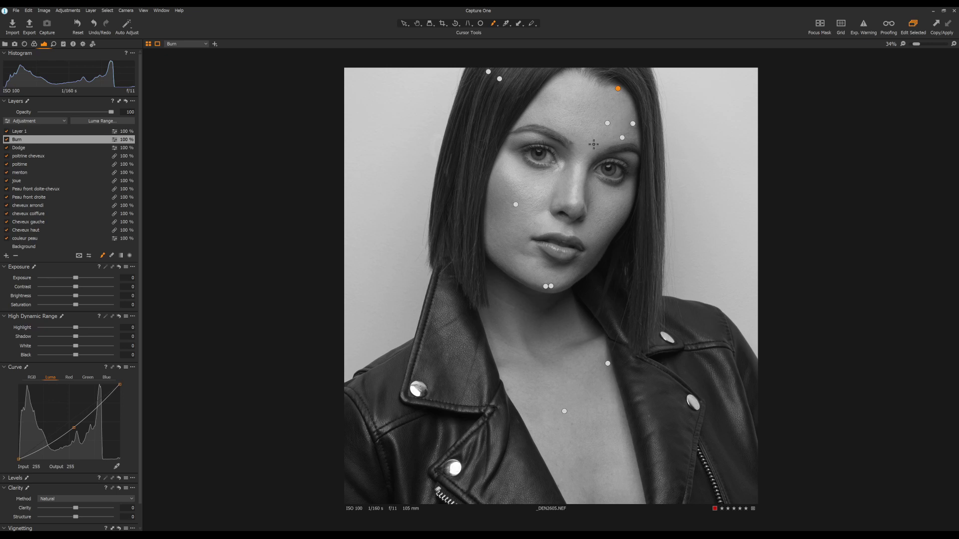
left_click(58, 147)
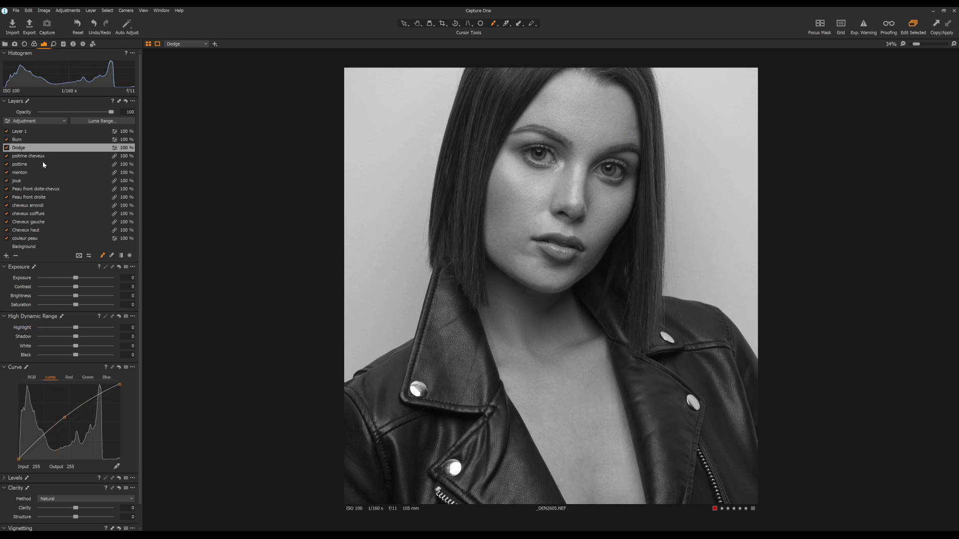
left_click(30, 140)
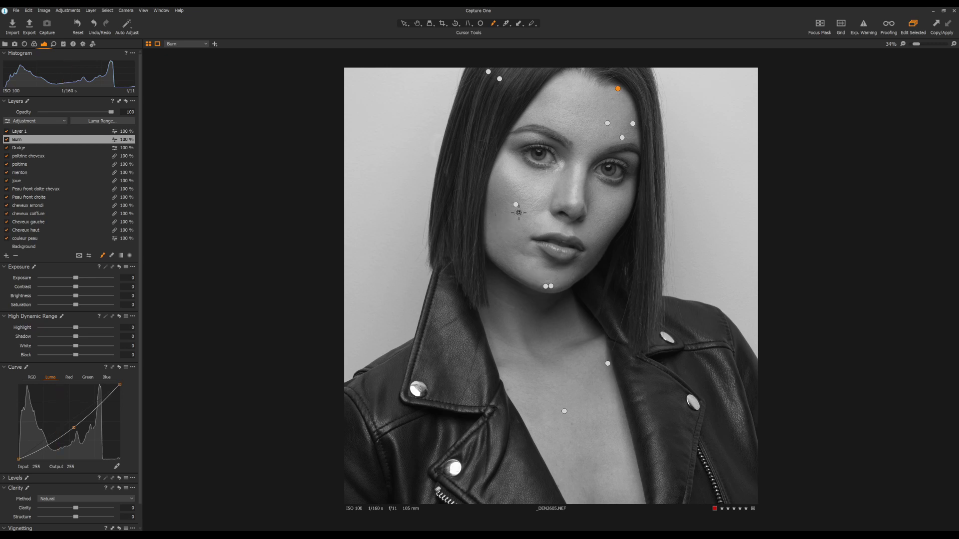
left_click(70, 148)
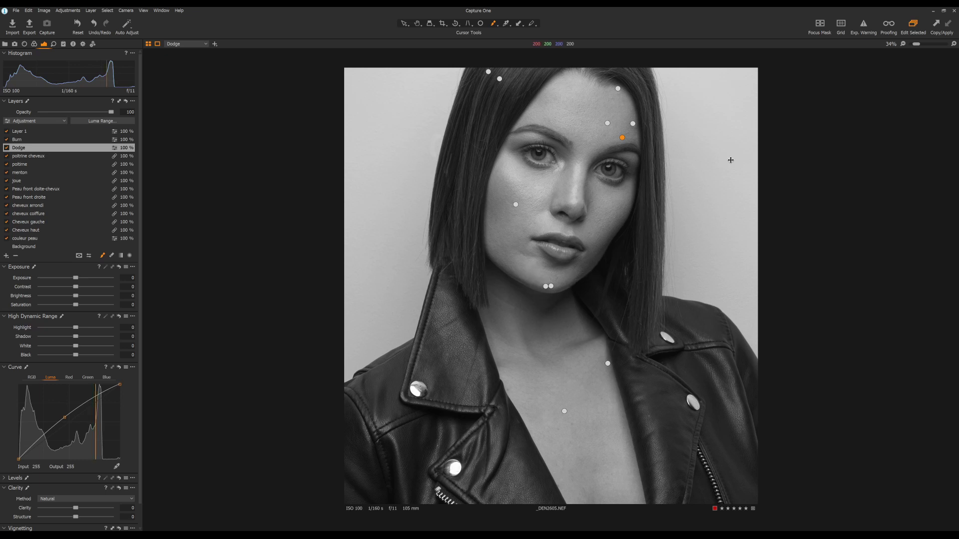
- With more of the portrait in view, refine the Burn mask around the lower cheek and jaw, ending on the Dodge layer
key("ctrl+minus")
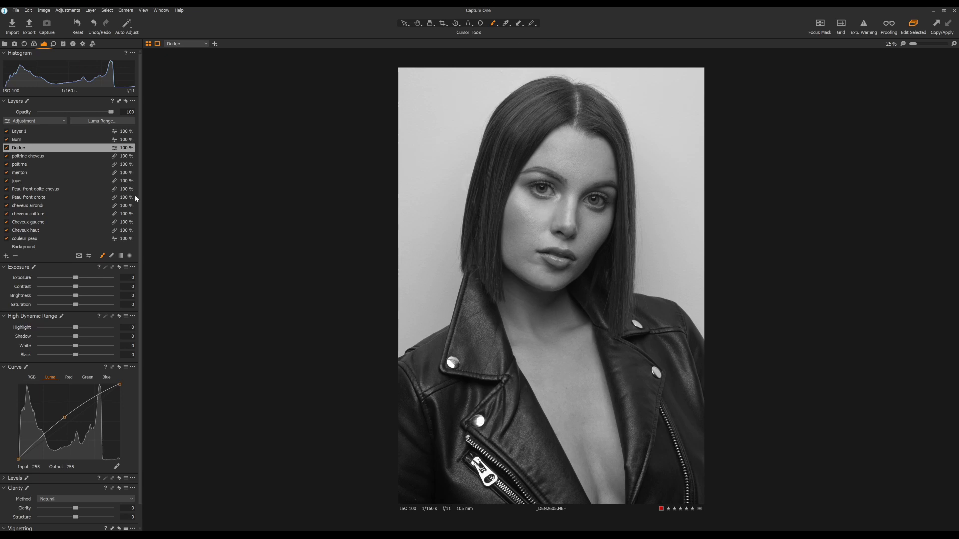
left_click(72, 157)
left_click(50, 140)
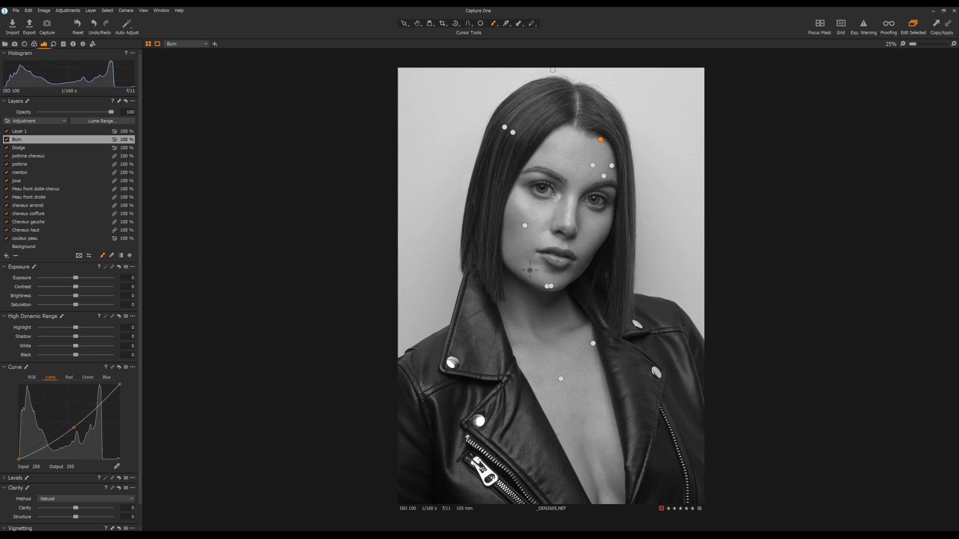
left_click(52, 148)
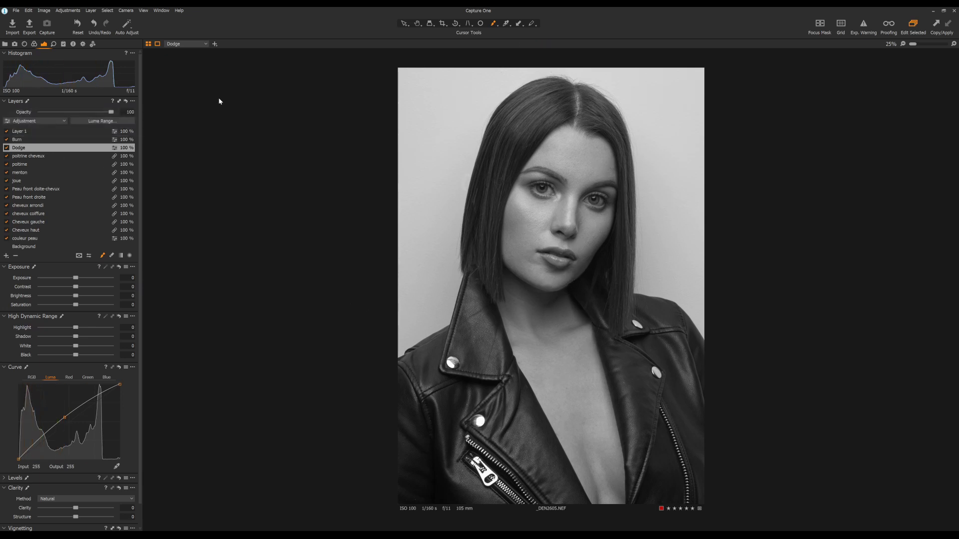
- Hide the black-and-white Layer 1, compare the colour portrait with Burn and Dodge off and on, and restore all three layers
left_click(14, 133)
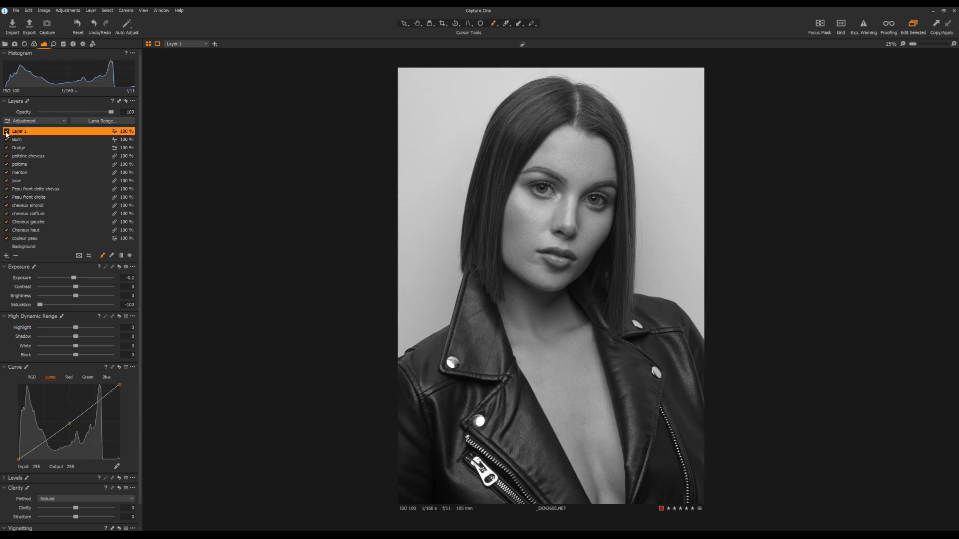
left_click(6, 131)
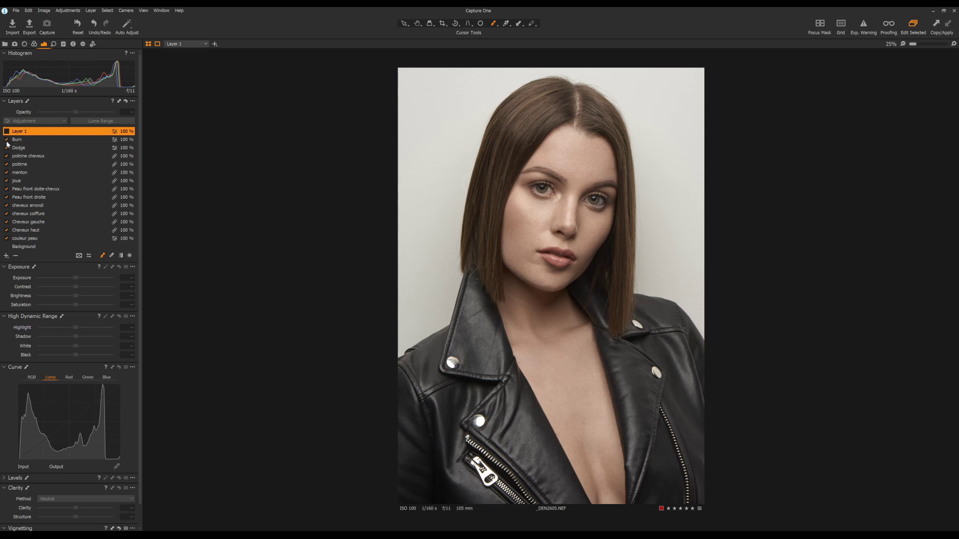
left_click(7, 140)
left_click(7, 148)
left_click(6, 140)
left_click(7, 147)
left_click(6, 141)
left_click(7, 148)
left_click(7, 140)
left_click(7, 131)
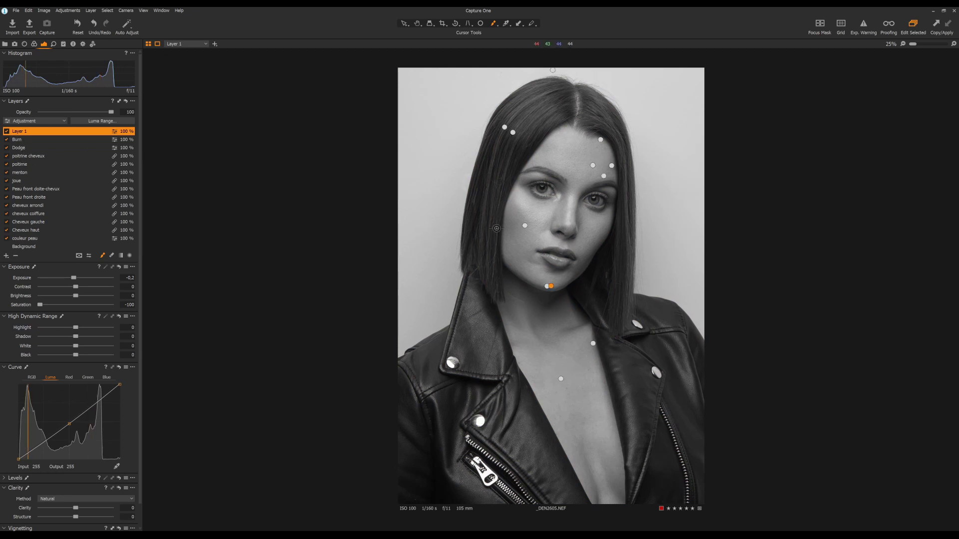
- Continue evening the lower face with the Dodge and Burn masks, and brush the Burn mask over the side of the neck
left_click(43, 148)
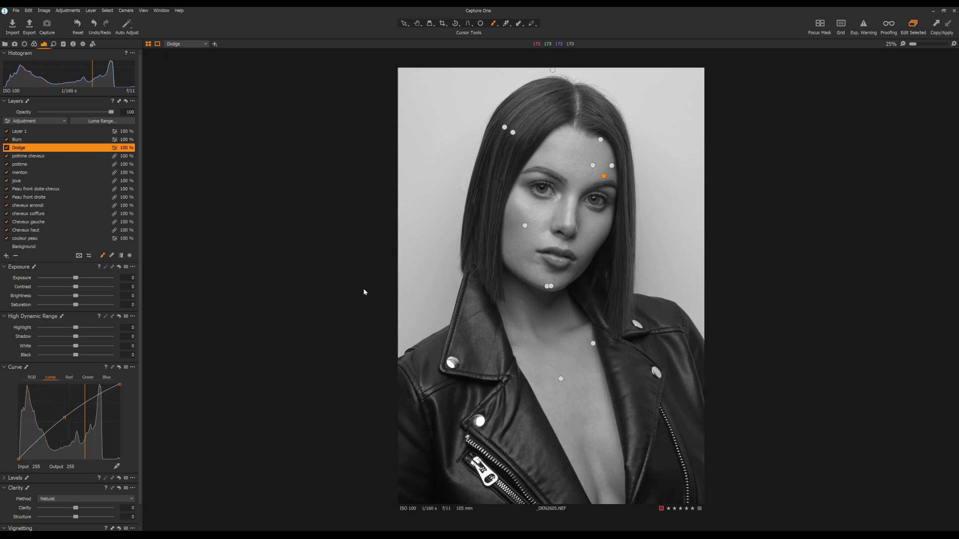
left_click(31, 140)
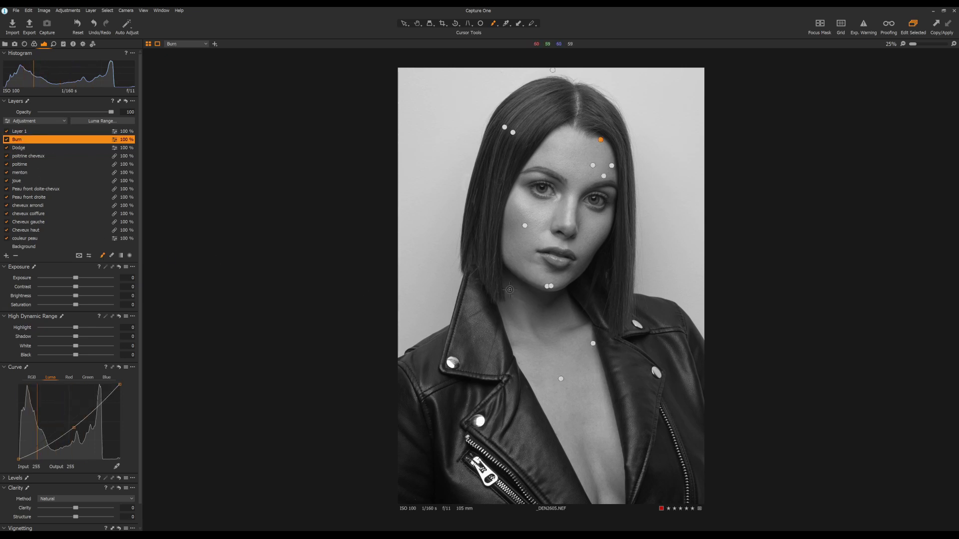
left_click(917, 45)
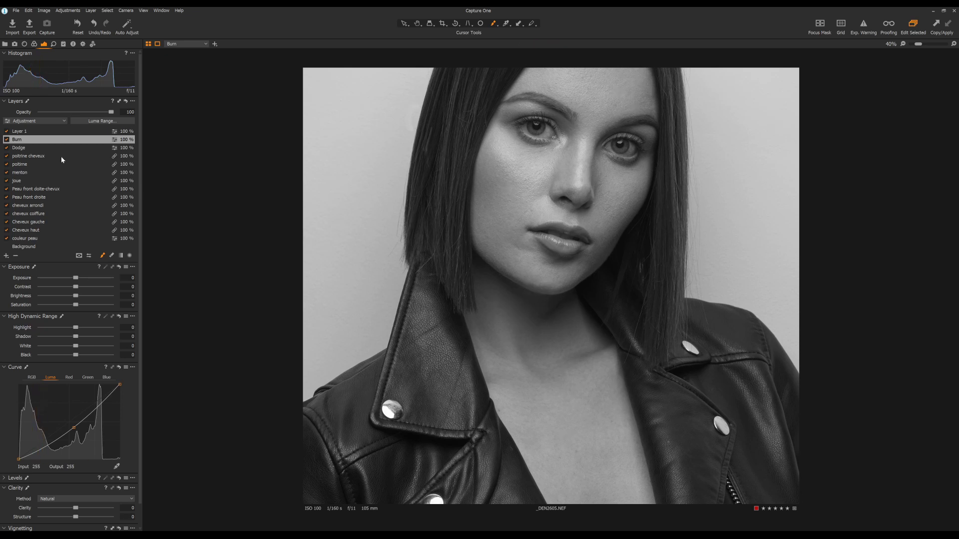
left_click(39, 147)
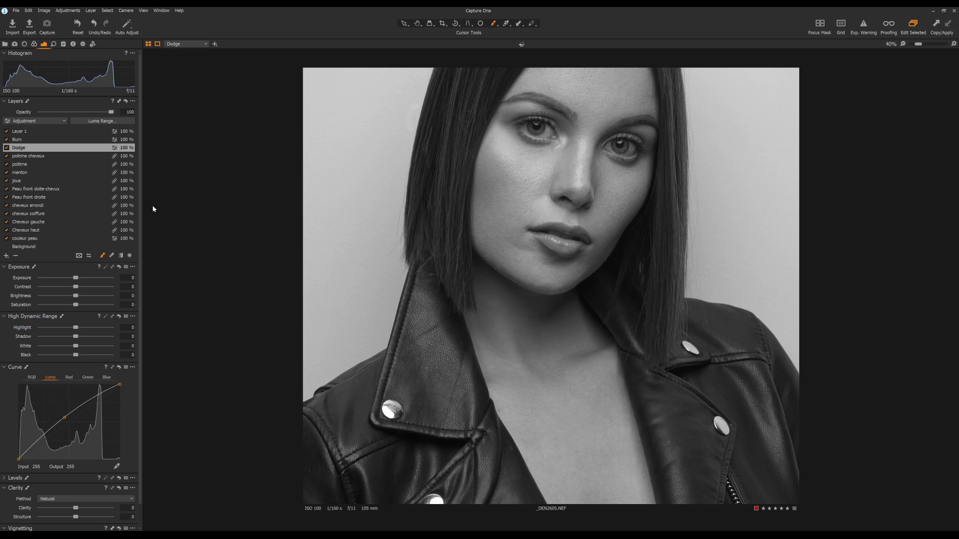
left_click(55, 139)
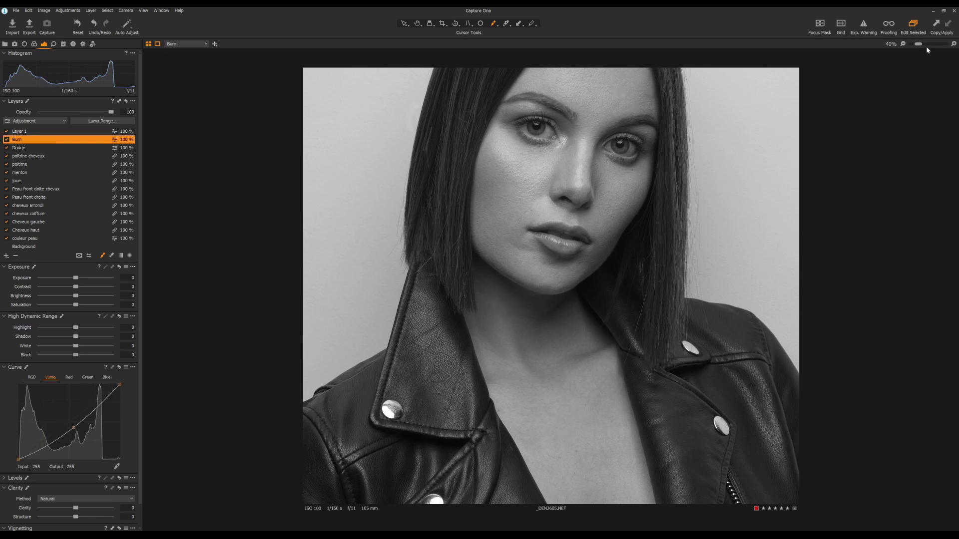
scroll(496, 302, "up", 2)
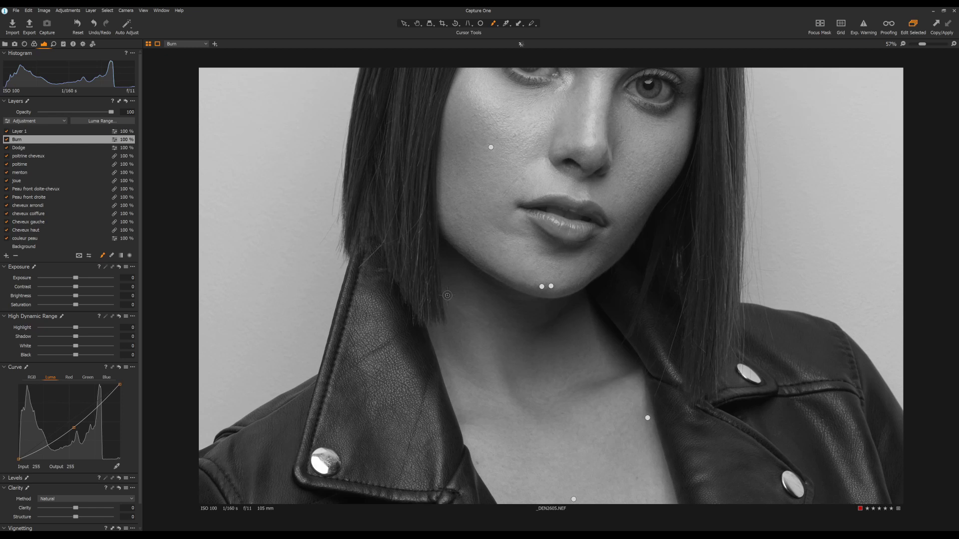
left_click_drag(487, 320, 468, 308)
left_click_drag(924, 45, 912, 44)
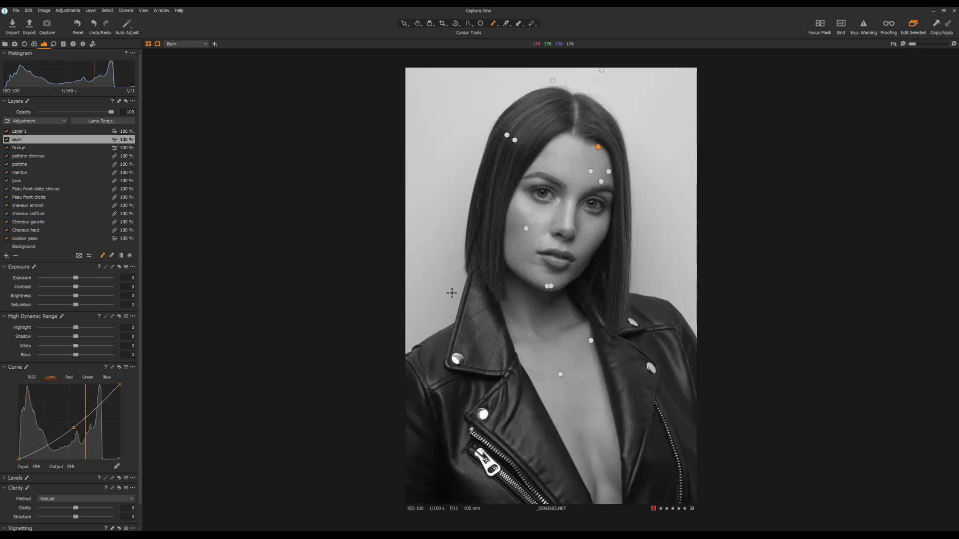
- Check the portrait in colour, and refine the Dodge and Burn masks on the cheek and jaw beside the mouth
left_click(6, 132)
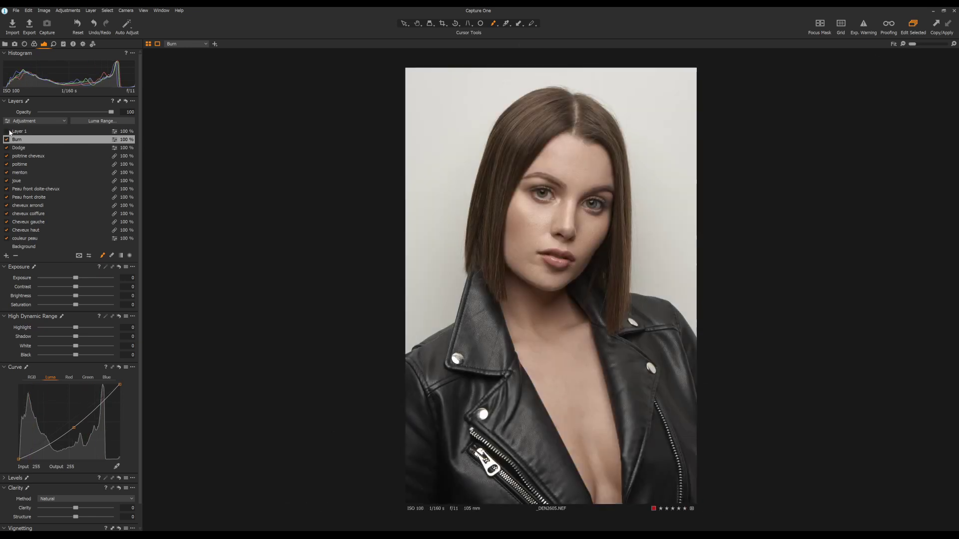
left_click(7, 131)
left_click(19, 149)
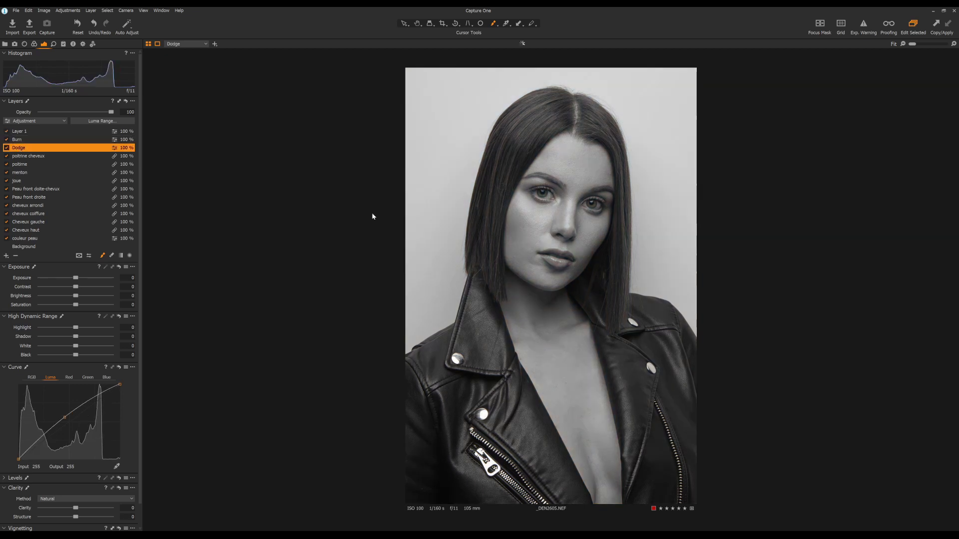
left_click(913, 46)
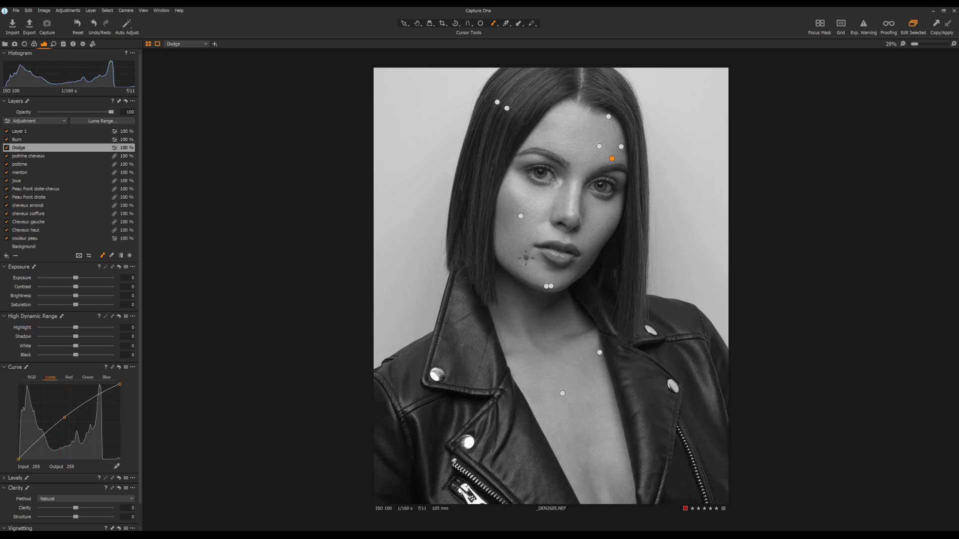
left_click(30, 139)
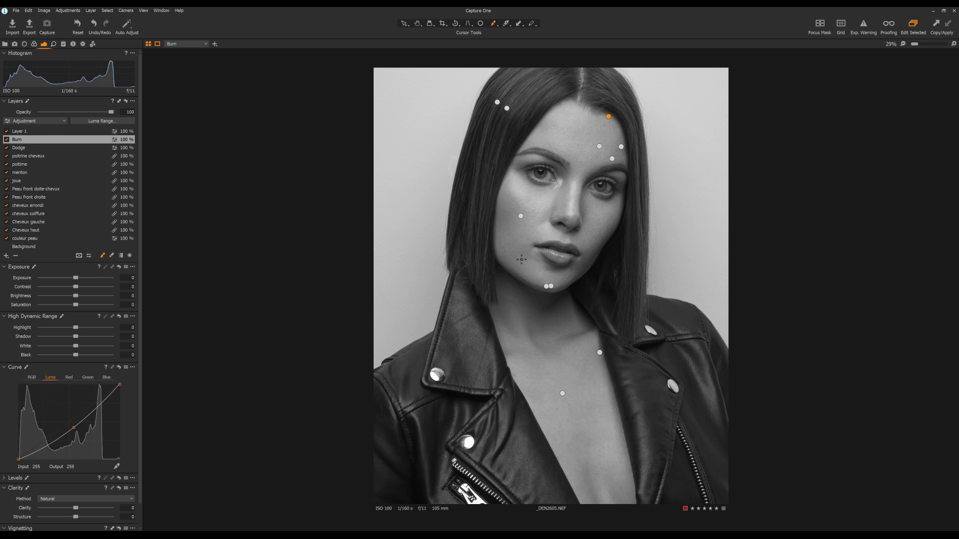
left_click(64, 148)
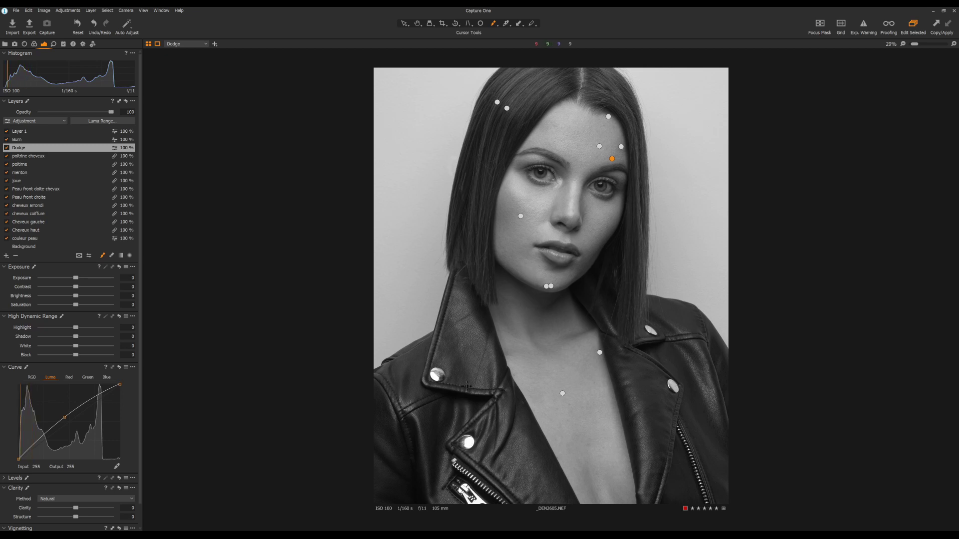
- Compare the portrait in colour and in black and white by switching Layer 1 off and on
left_click(26, 131)
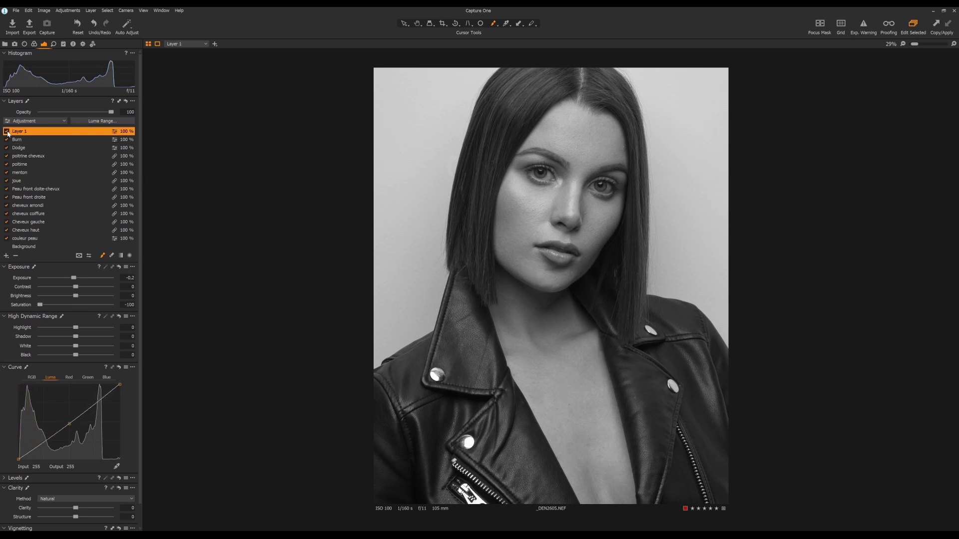
left_click(7, 131)
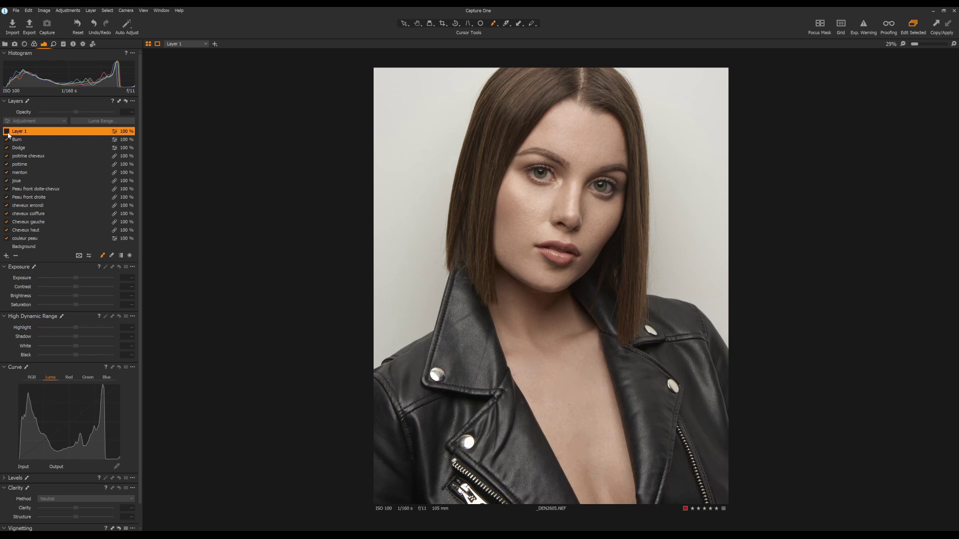
left_click(6, 132)
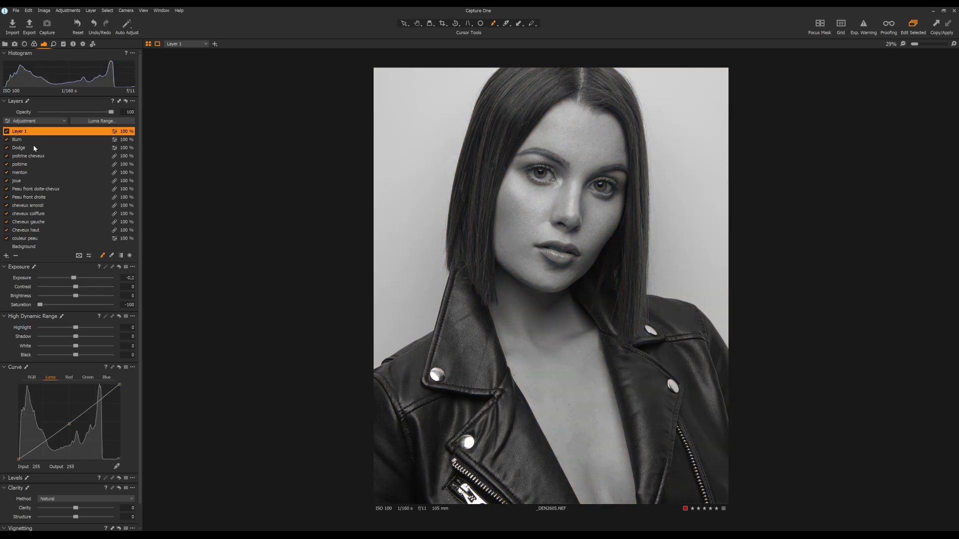
- Examine the portrait close up and in full, and compare it in colour with Burn and Dodge off and on, restoring all three layers
left_click(33, 140)
left_click_drag(916, 47, 923, 45)
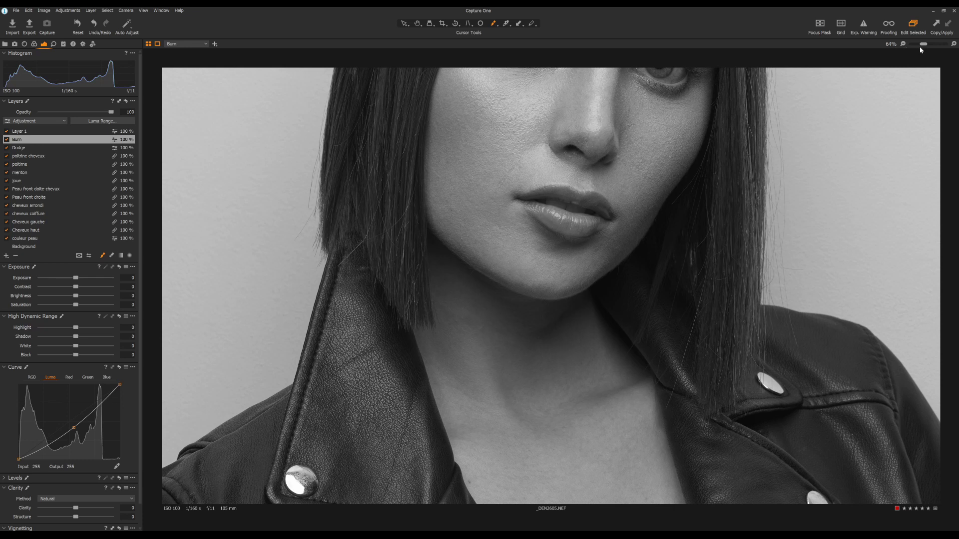
left_click_drag(923, 45, 910, 45)
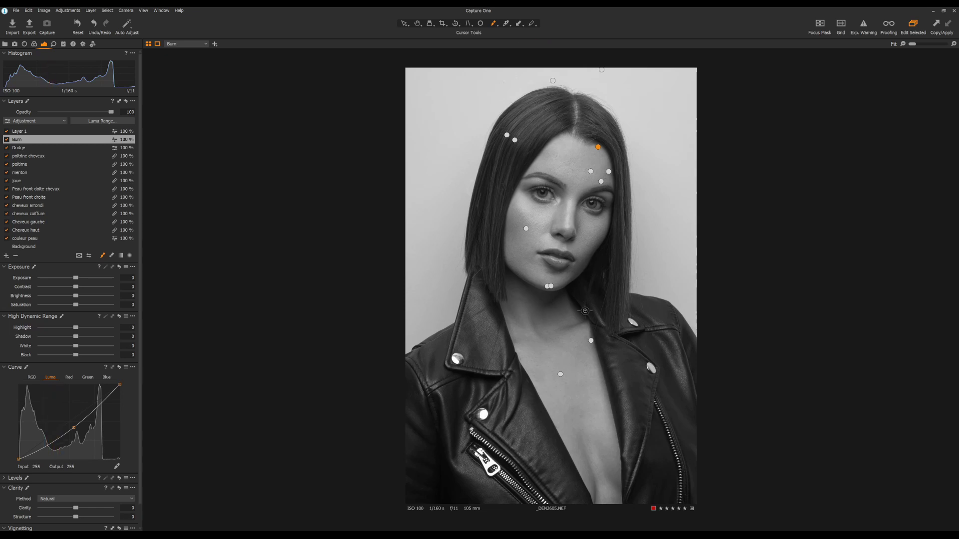
left_click(38, 148)
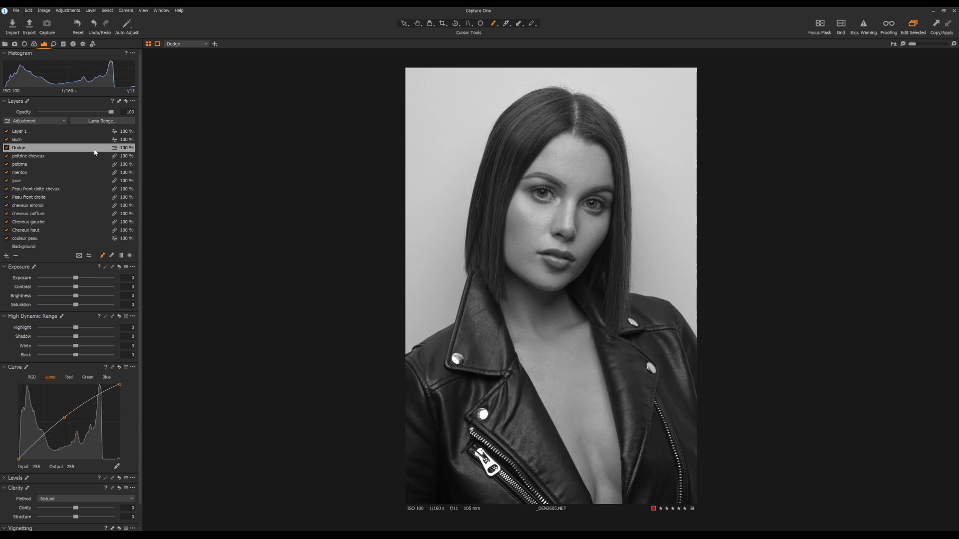
left_click(7, 132)
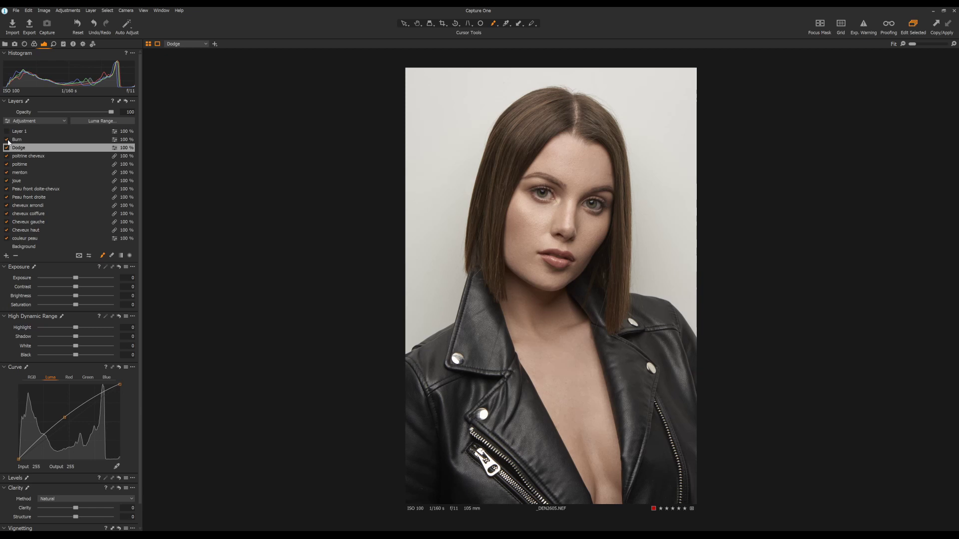
left_click(6, 140)
left_click(7, 148)
left_click(7, 148)
left_click(7, 140)
left_click(7, 148)
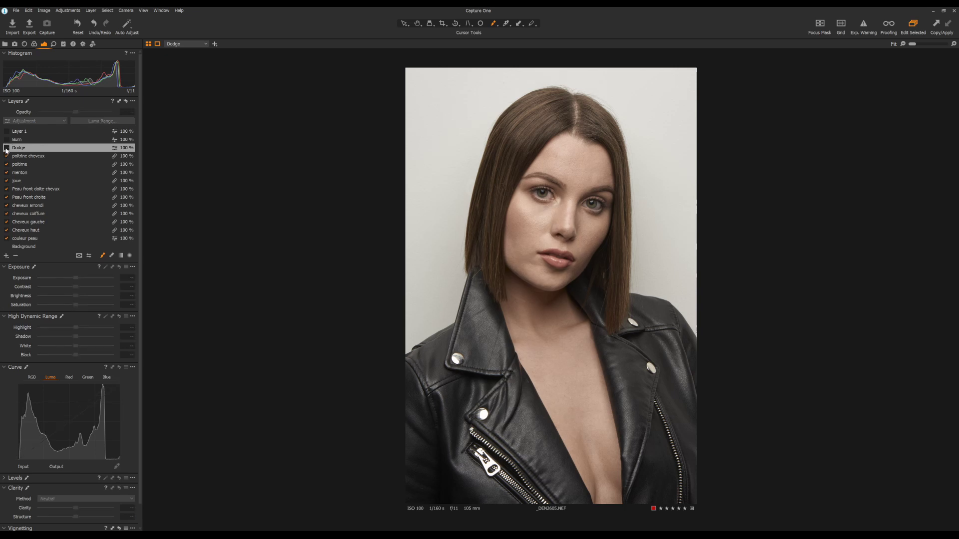
left_click(6, 148)
left_click(7, 141)
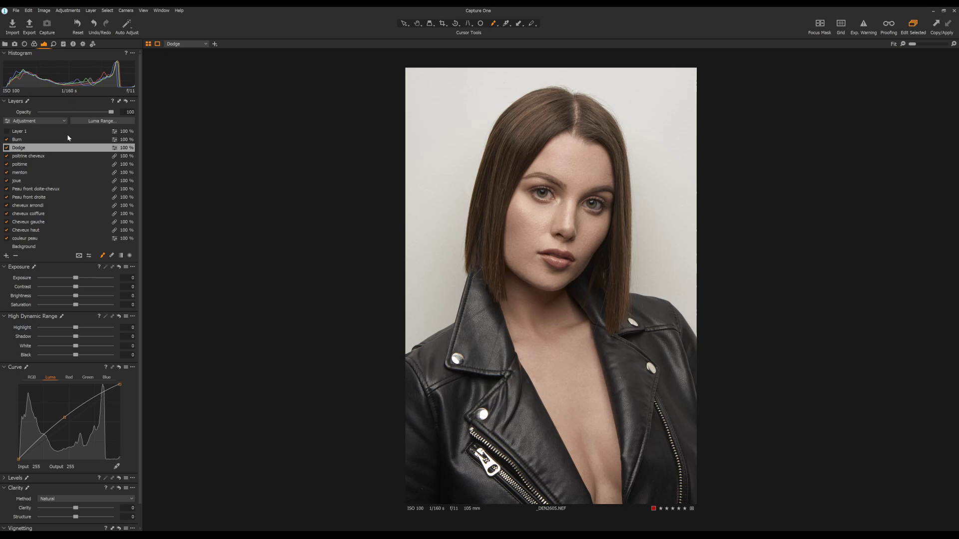
left_click(7, 132)
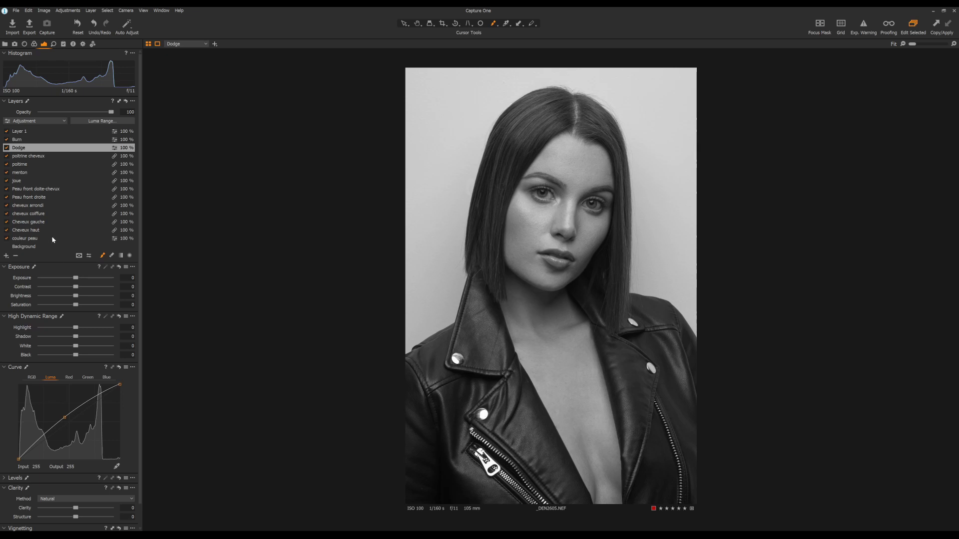
- Add a new adjustment layer and rename the black-and-white Layer 1 as Help
left_click(21, 140)
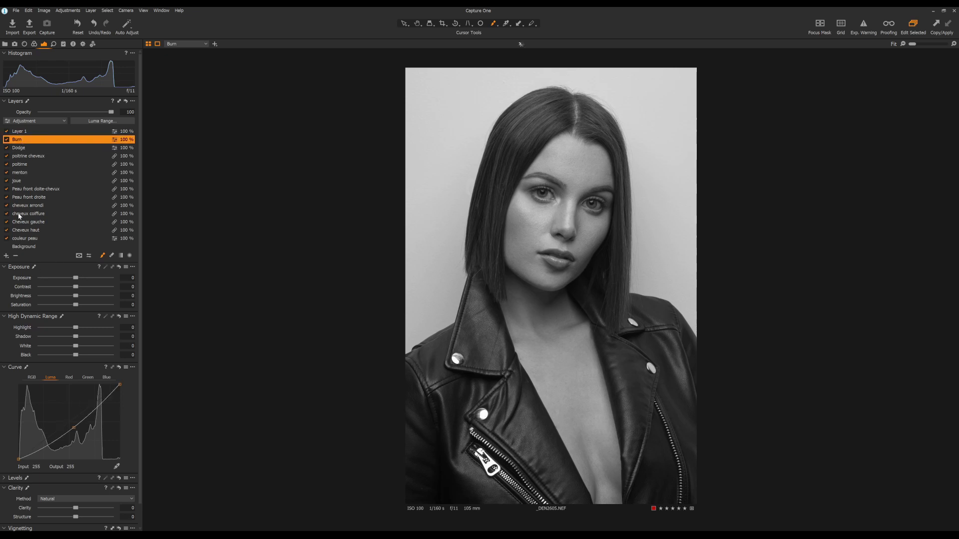
left_click(7, 256)
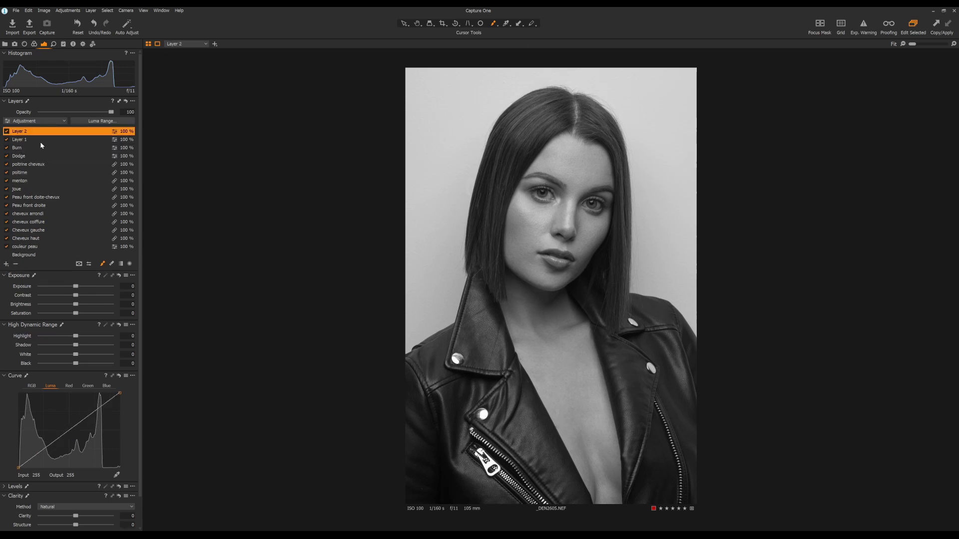
left_click(40, 141)
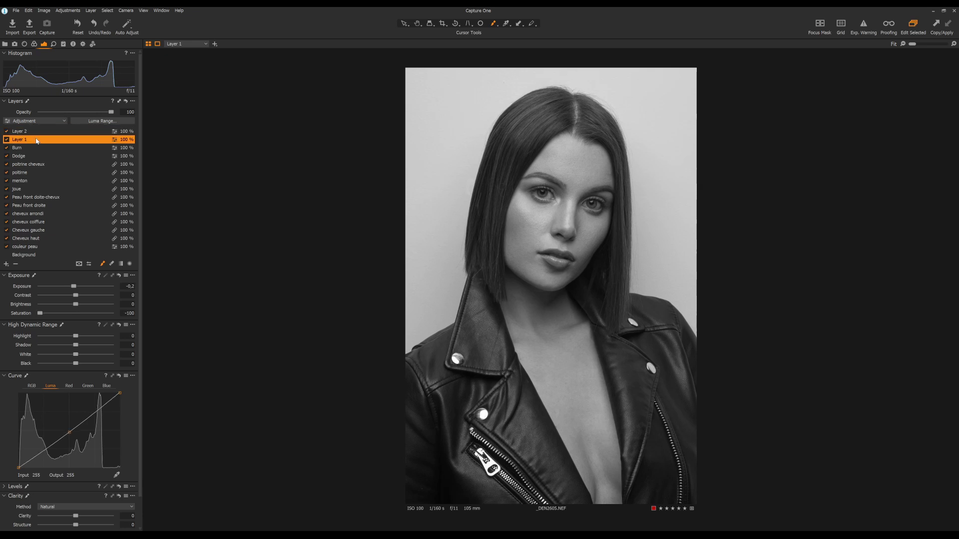
double_click(37, 141)
type("Help")
key("Return")
- Rename the new empty Layer 2 as Contour Dodge
left_click(22, 131)
double_click(21, 131)
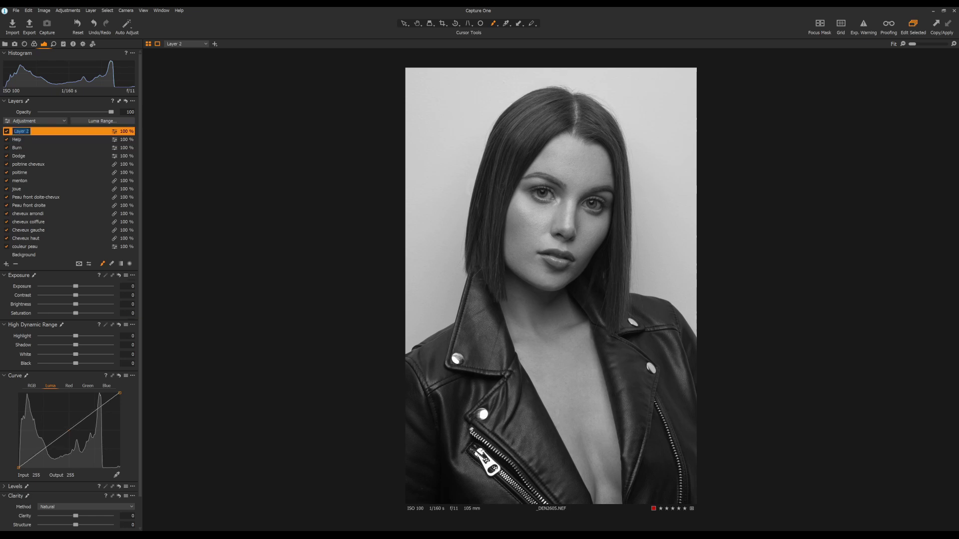
type("c")
type("ontour Dodge")
key("Return")
- Add another adjustment layer named Contour Burn, and move the Help layer to the top of the layer stack
left_click(7, 264)
double_click(29, 132)
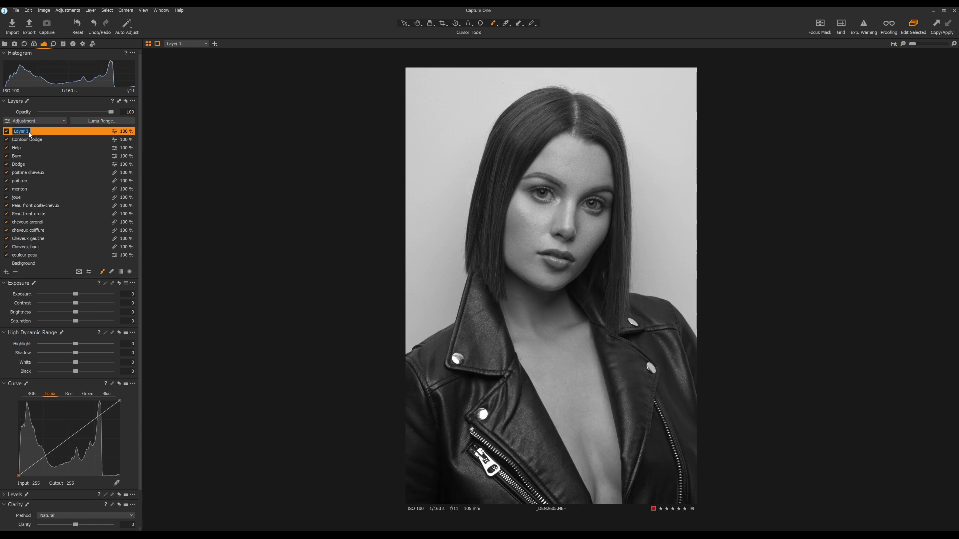
type("do")
type("ntour Burn")
key("Return")
left_click(44, 148)
mouse_move(35, 148)
left_mouse_down()
mouse_move(34, 129)
mouse_move(45, 134)
left_mouse_up()
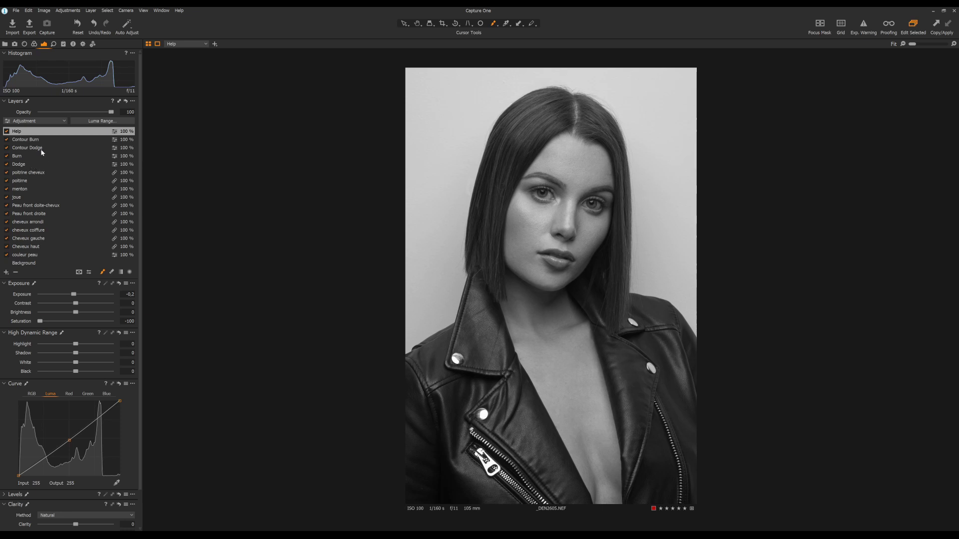
- Raise the midpoint of the Luma curve slightly on Contour Dodge, and lower it slightly on Contour Burn
left_click(41, 149)
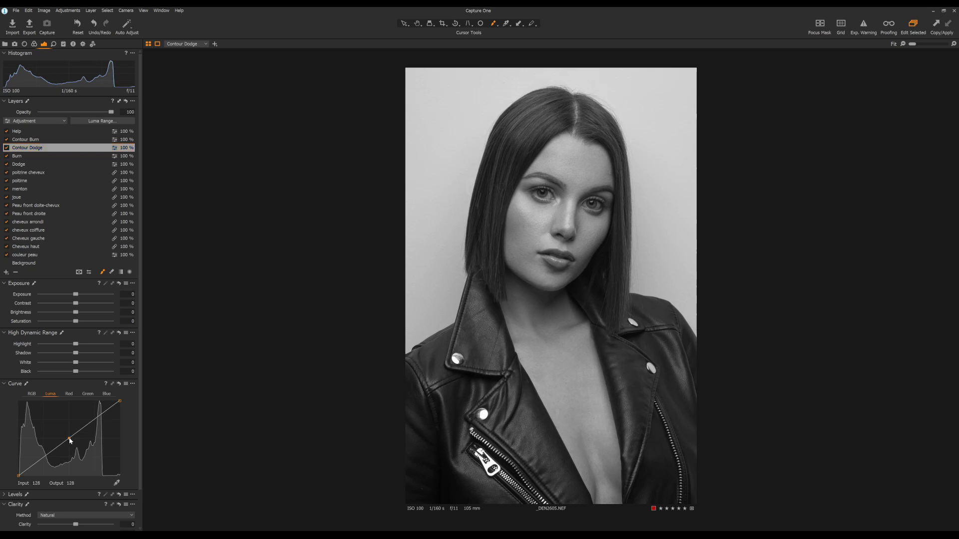
left_click_drag(69, 439, 70, 440)
key("Up")
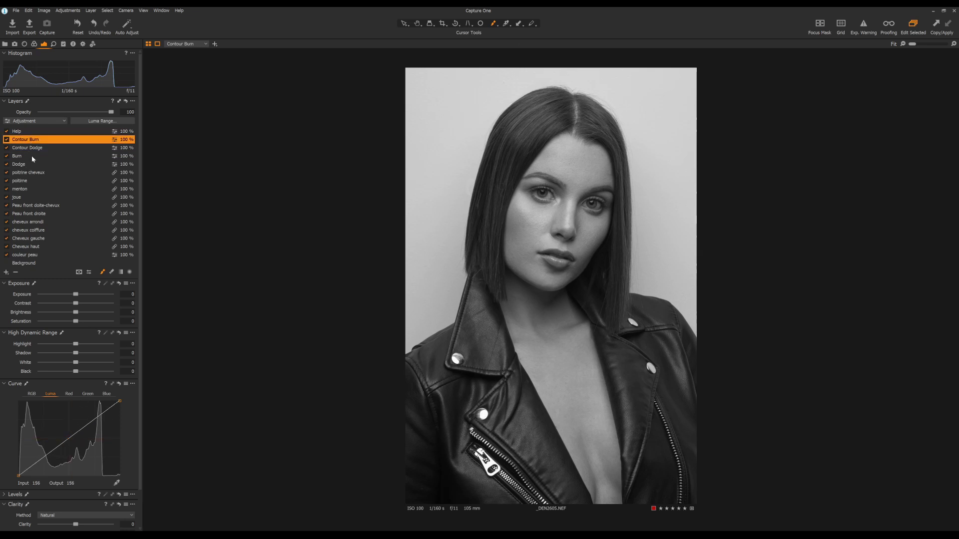
key("Down")
left_click_drag(71, 436, 68, 436)
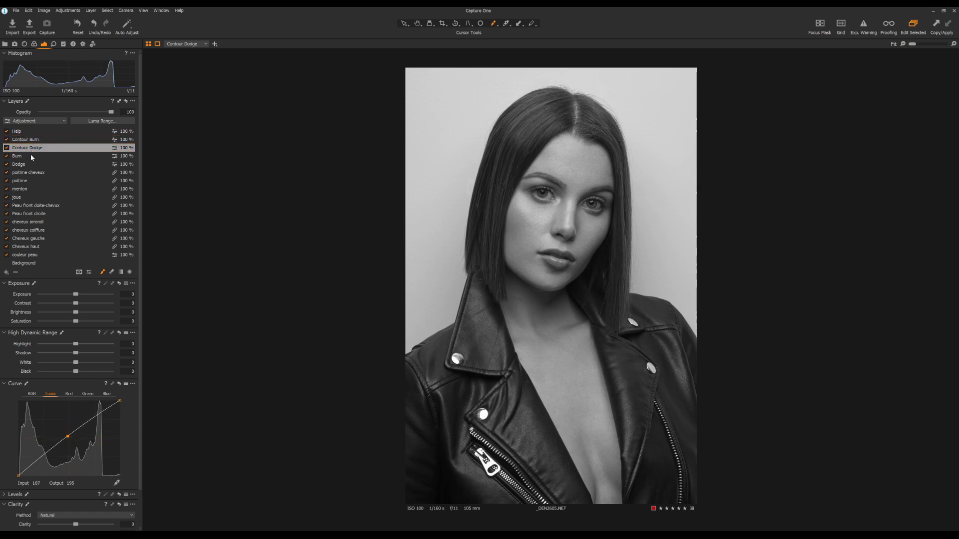
key("Up")
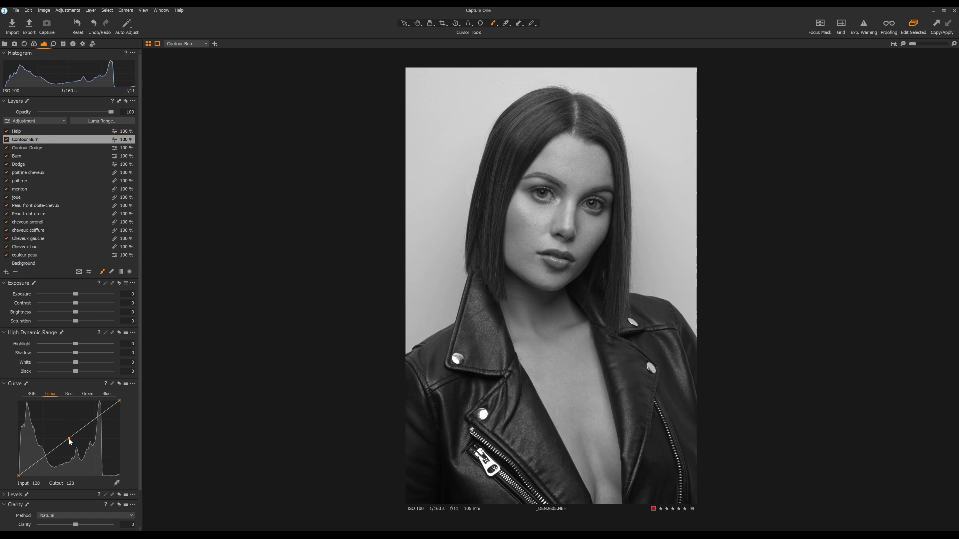
left_click_drag(71, 439, 71, 441)
- Brush the Contour Dodge mask on the bridge of the nose and the Contour Burn mask along the central hairline
left_click(31, 149)
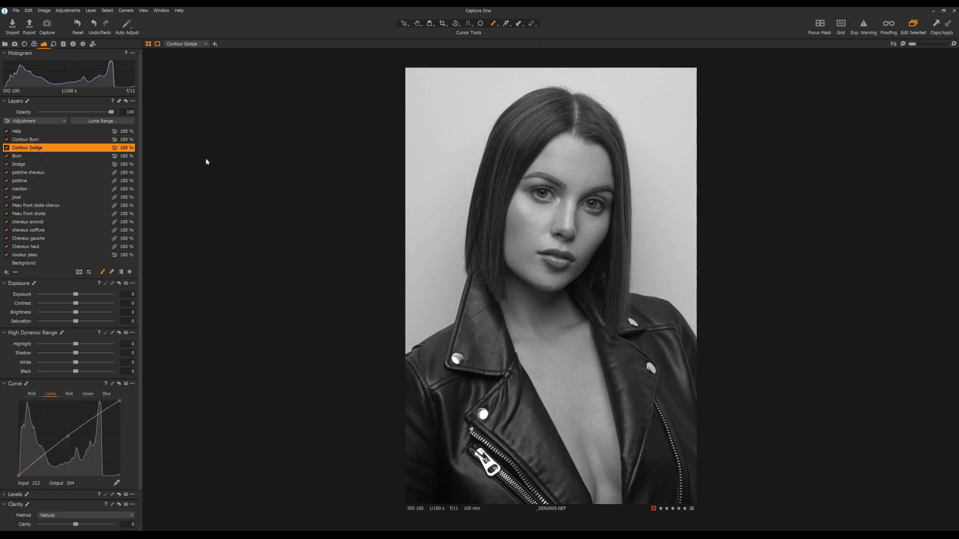
left_click(573, 197)
left_click(52, 140)
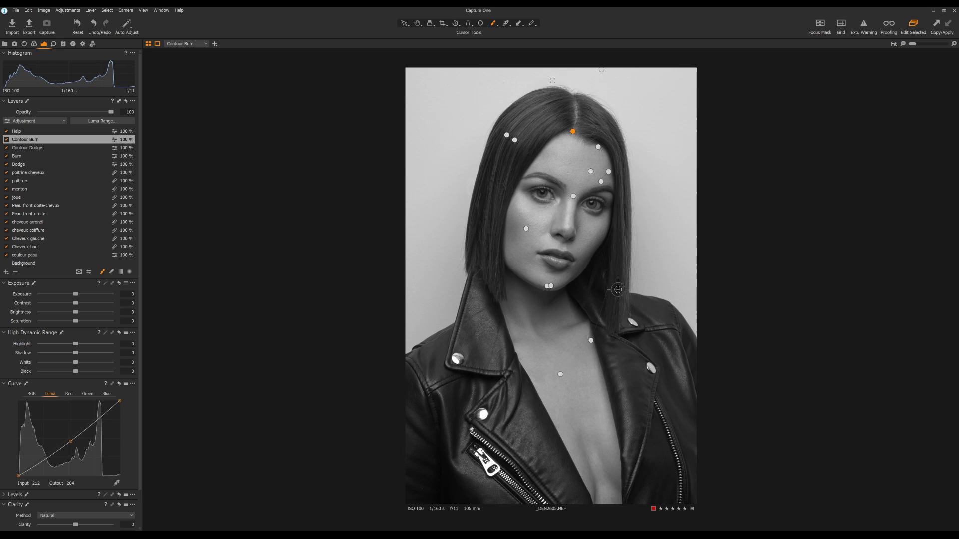
left_click(50, 148)
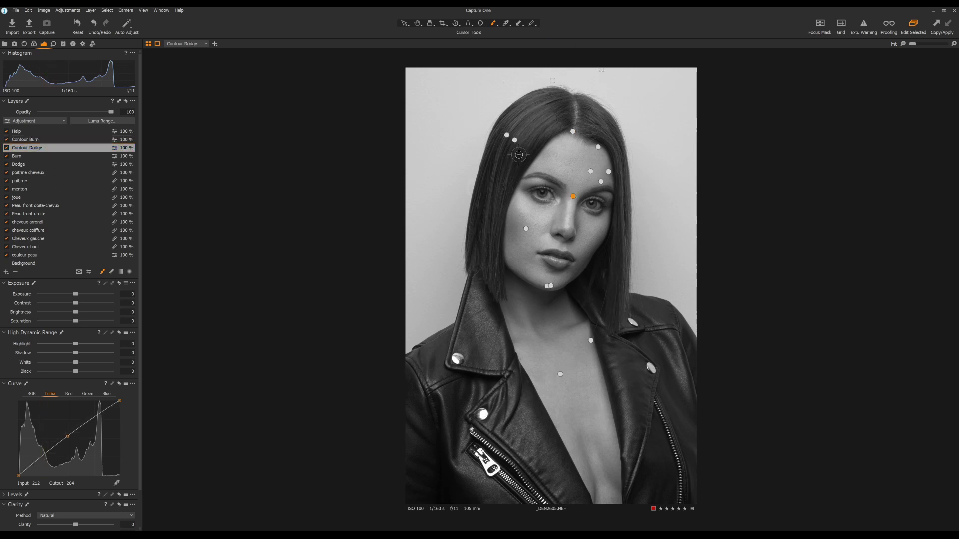
- Brush the Contour Burn mask over the jacket collar and the Contour Dodge mask below the inner corner of the eye
left_click(39, 141)
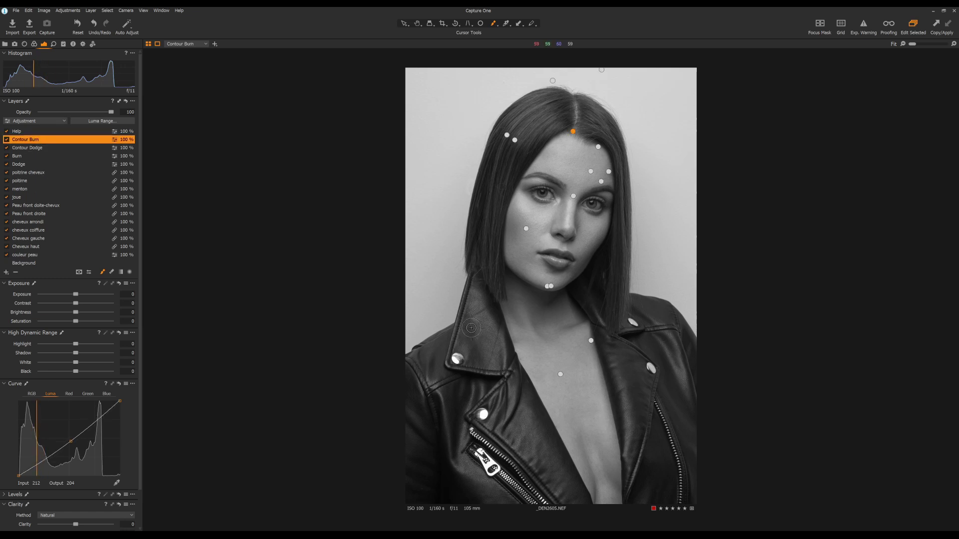
left_click_drag(474, 331, 479, 336)
left_click(29, 148)
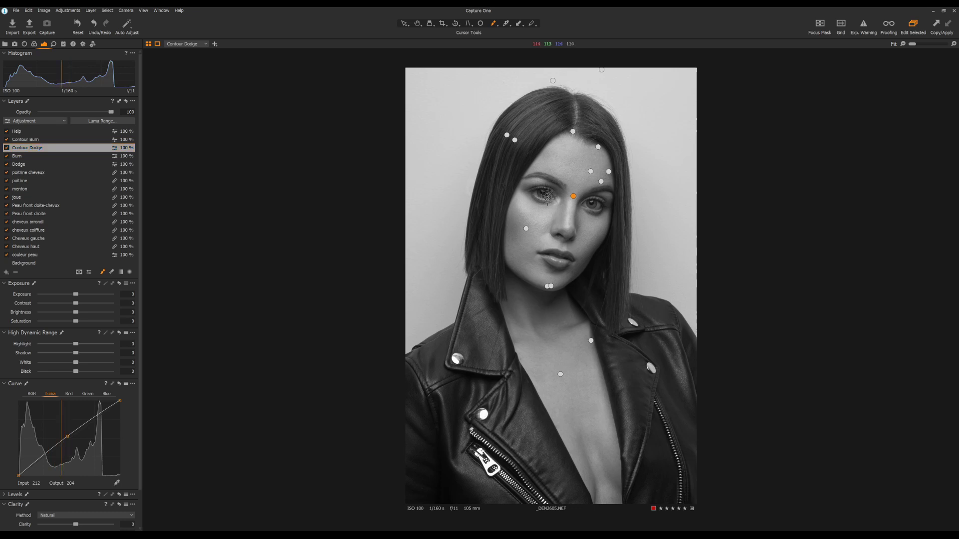
left_click(548, 197)
- Hide the Help layer, and compare the colour portrait without the contour layers and with all adjustments reset, restoring both
left_click(6, 148)
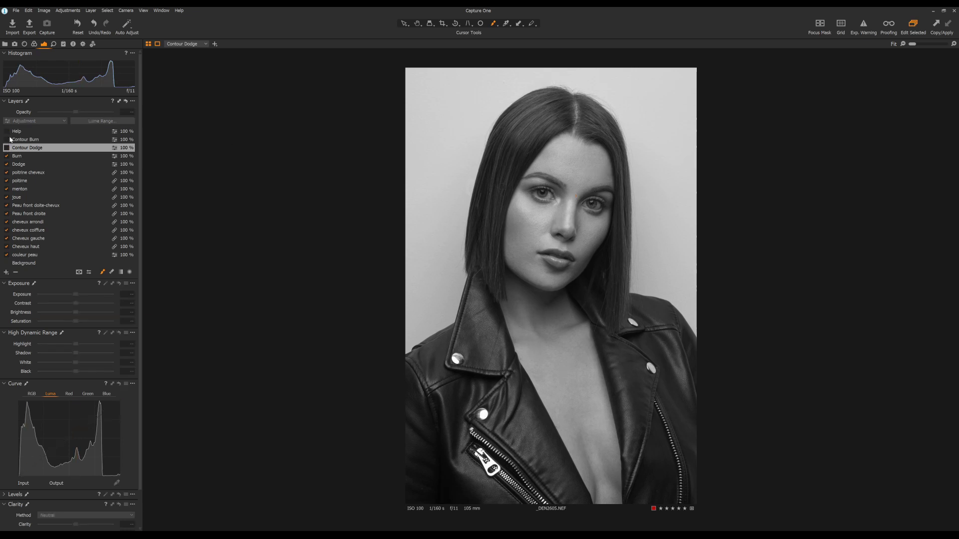
left_click(7, 148)
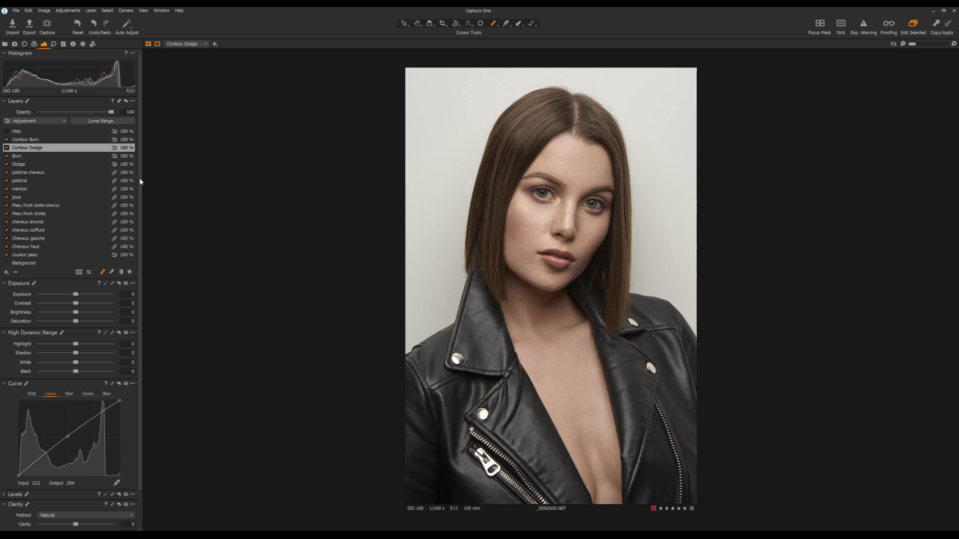
left_click(7, 148)
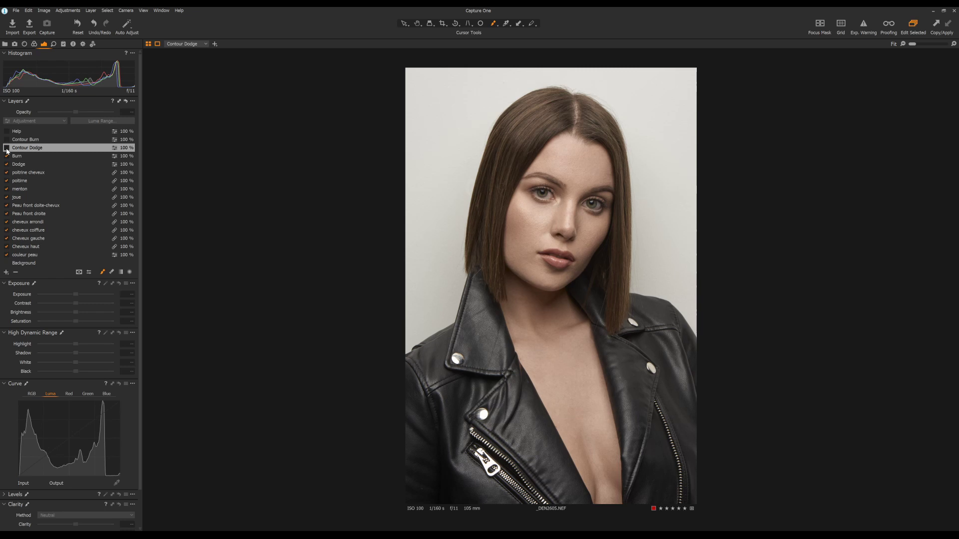
left_click(6, 148)
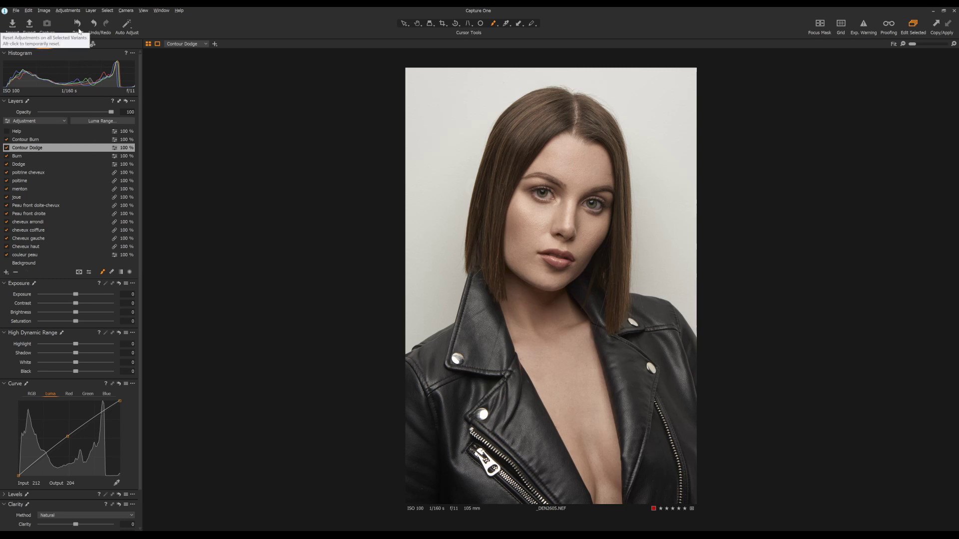
left_click(78, 31)
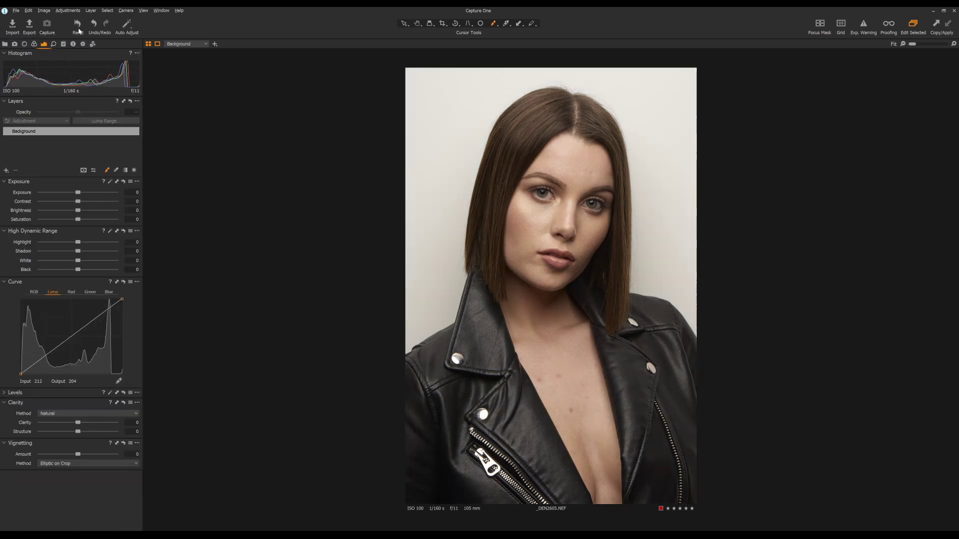
key("ctrl+z")
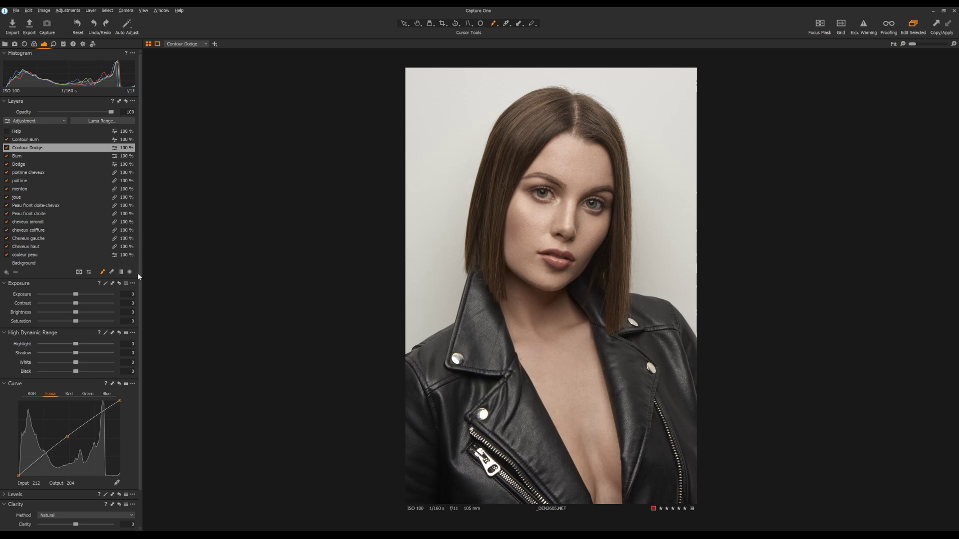
- Crop the portrait at a 2x3 aspect ratio to about 16.21 by 24.32 in, trimming a little off the upper edge
left_click(442, 26)
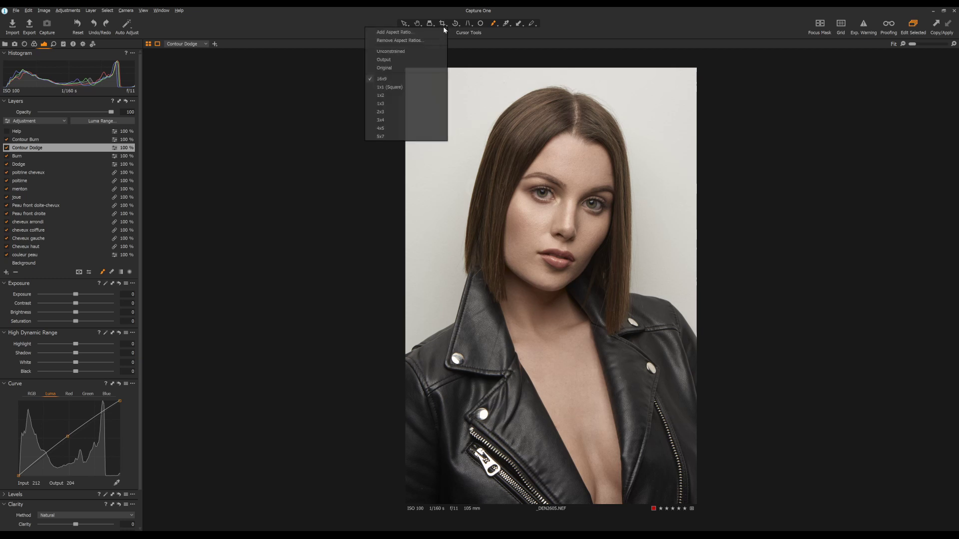
left_click(388, 112)
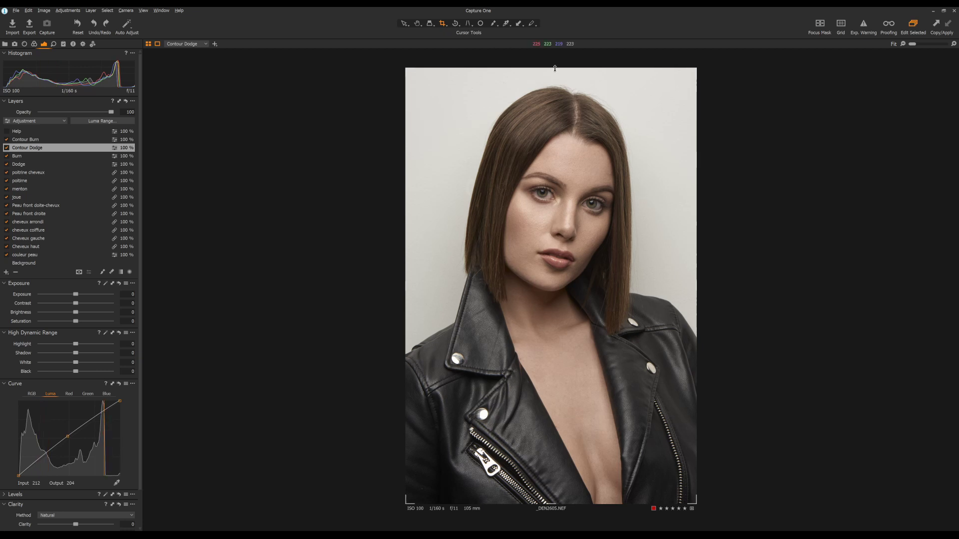
left_click_drag(554, 67, 557, 72)
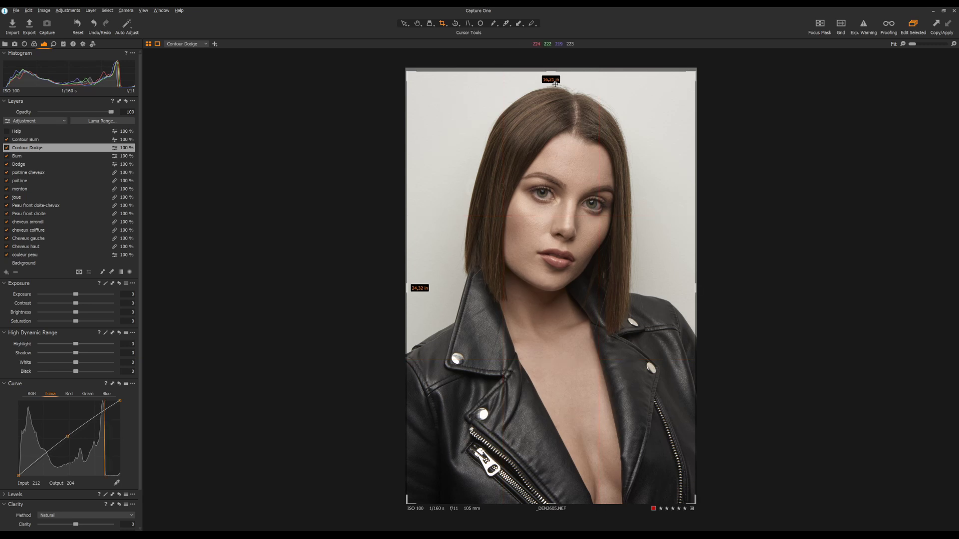
left_click(418, 24)
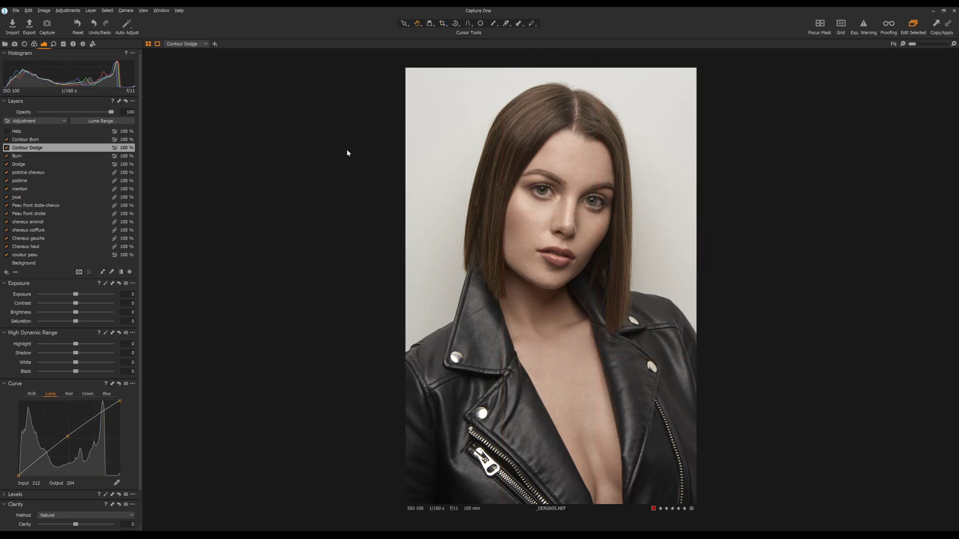
- Set the Background layer's exposure to 0.11
left_click(36, 263)
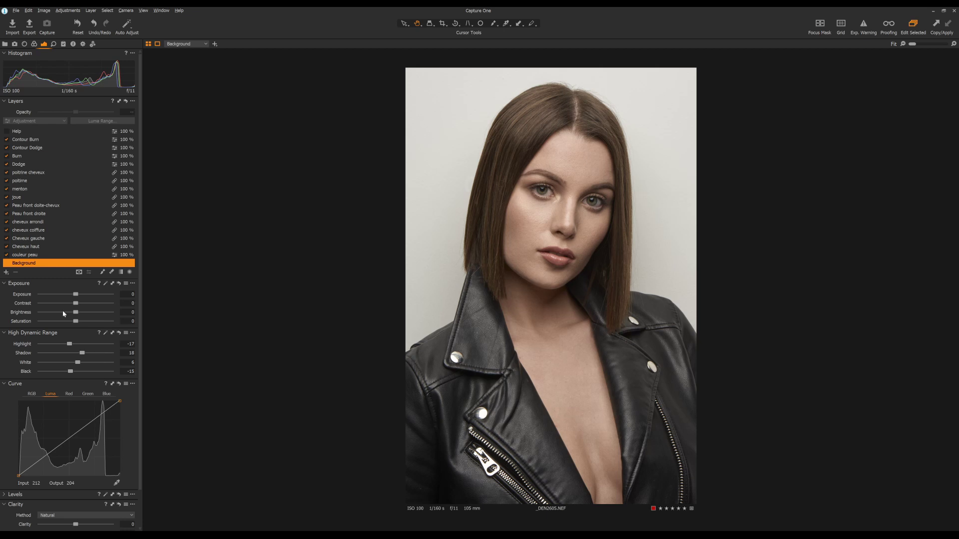
left_click_drag(75, 291, 77, 295)
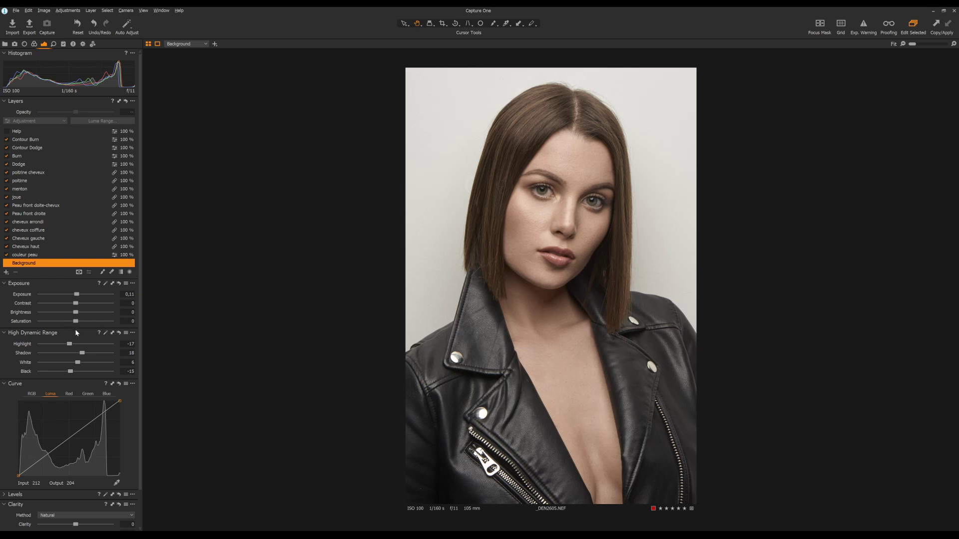
scroll(136, 331, "down", 2)
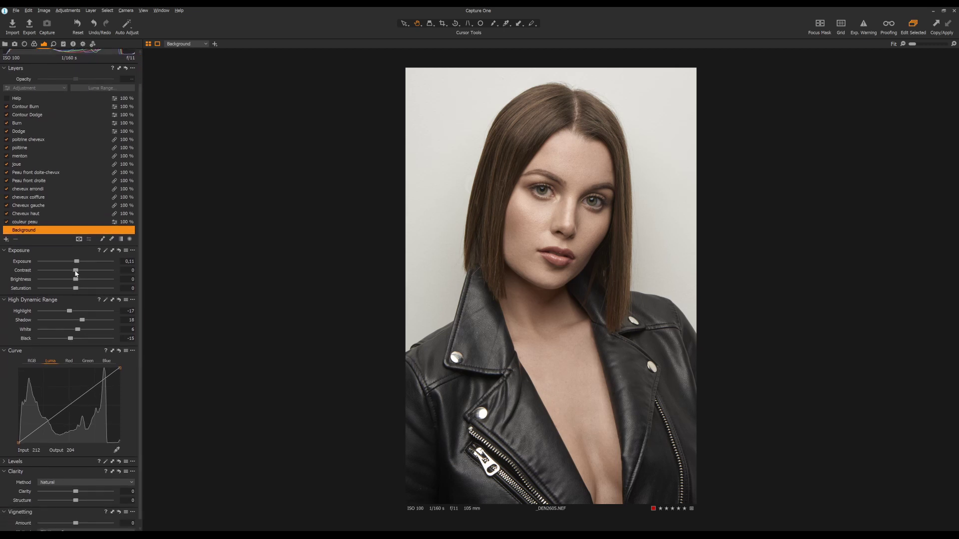
- Set the Background layer's contrast to 2
left_click_drag(76, 273, 78, 274)
- Try to add a new empty layer to the full layer stack
left_click(7, 240)
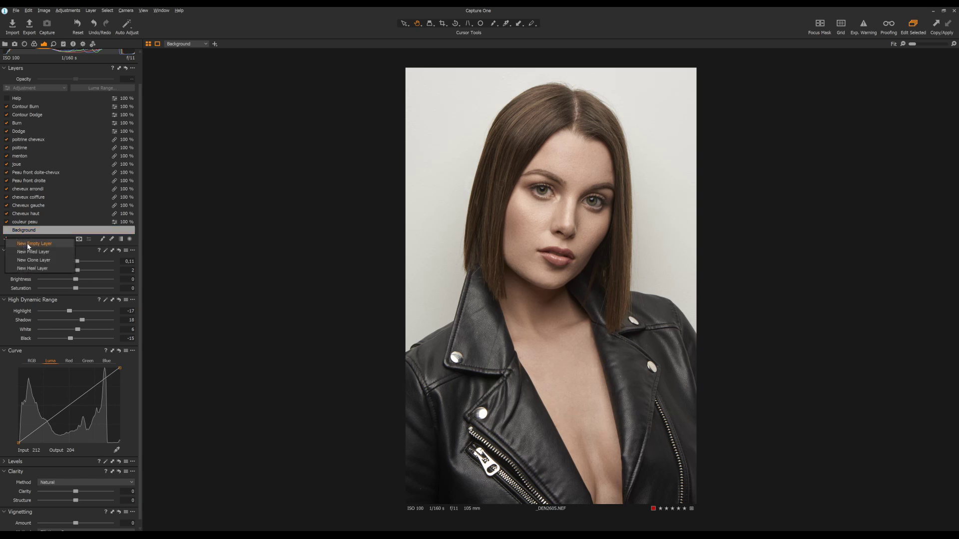
left_click(28, 245)
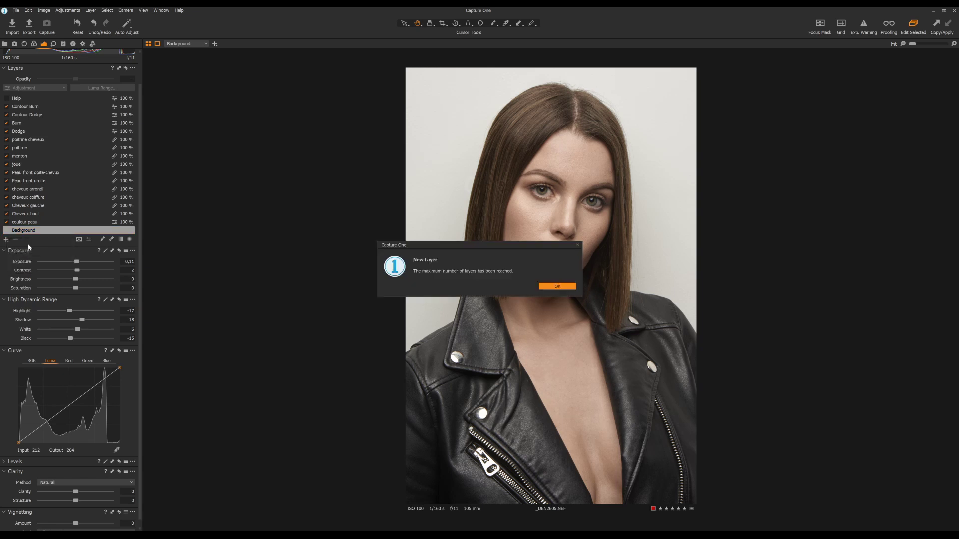
left_click(557, 287)
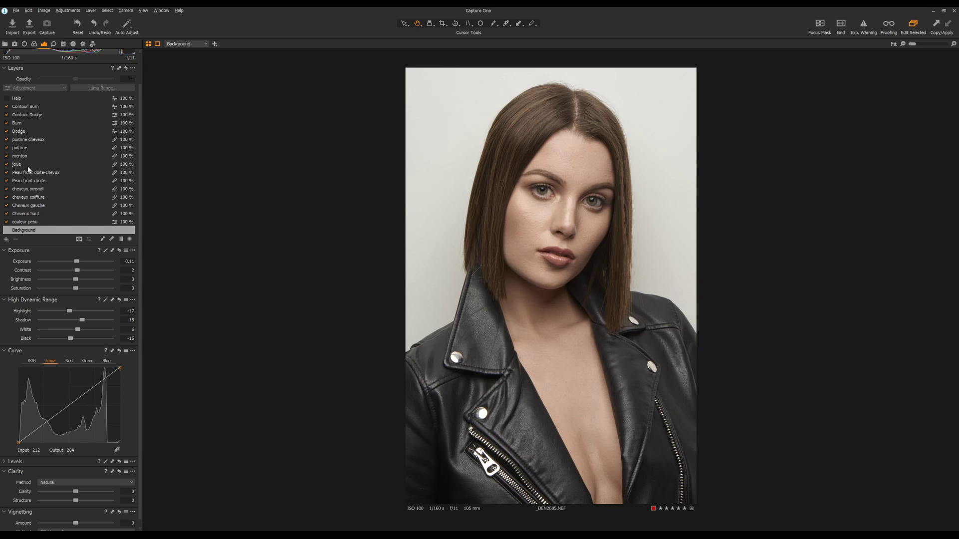
- Delete the Help layer and add a new empty adjustment layer above Contour Burn
left_click(50, 99)
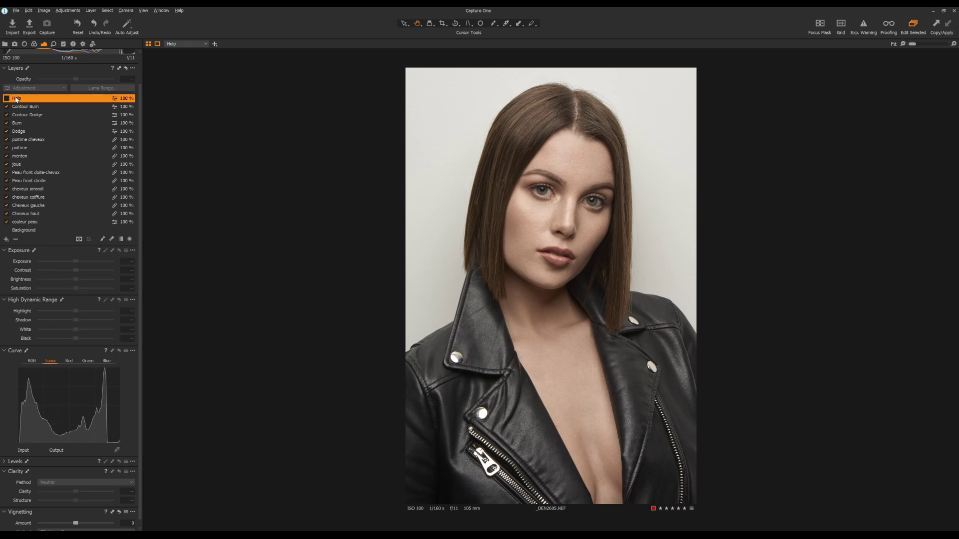
left_click(15, 239)
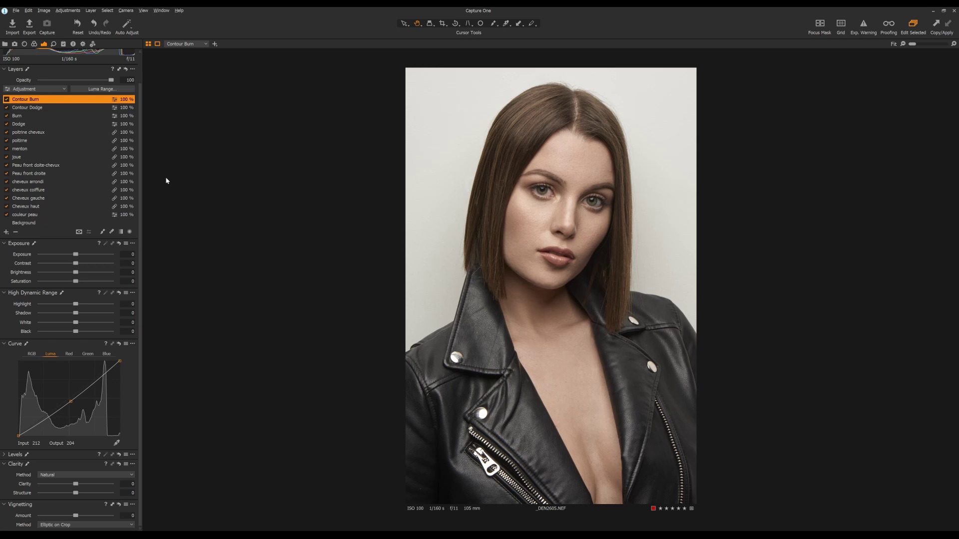
left_click(6, 232)
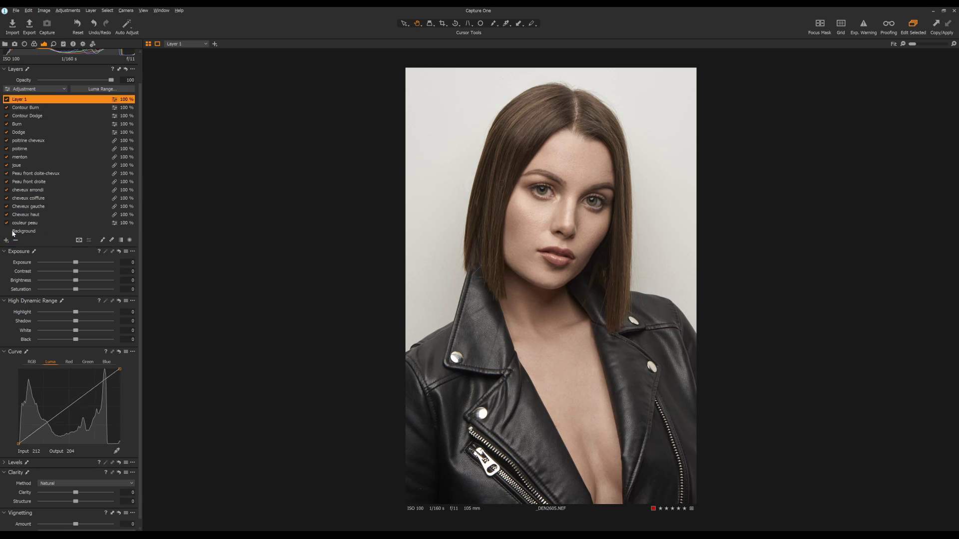
- Activate the mask brush on the new layer, and set its clarity to 41, structure to 23 and contrast to 7
left_click(104, 241)
left_click(102, 240)
mouse_move(76, 493)
left_mouse_down()
mouse_move(85, 493)
mouse_move(81, 503)
mouse_move(86, 496)
left_mouse_up()
left_click_drag(75, 271, 80, 271)
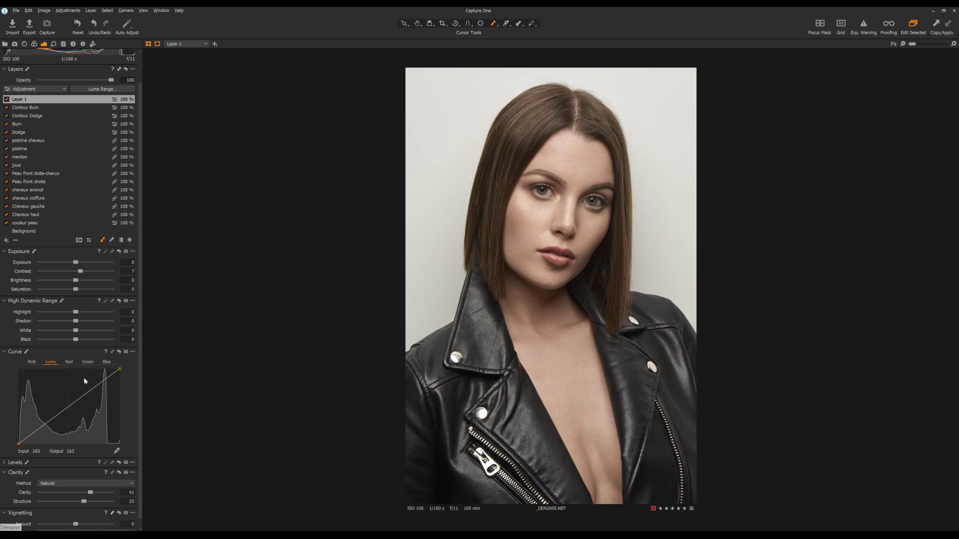
- Lower the new layer's opacity to 71, judge the portrait with and without it, and rename it cuir
left_click_drag(114, 80, 92, 82)
left_click(7, 99)
left_click(6, 99)
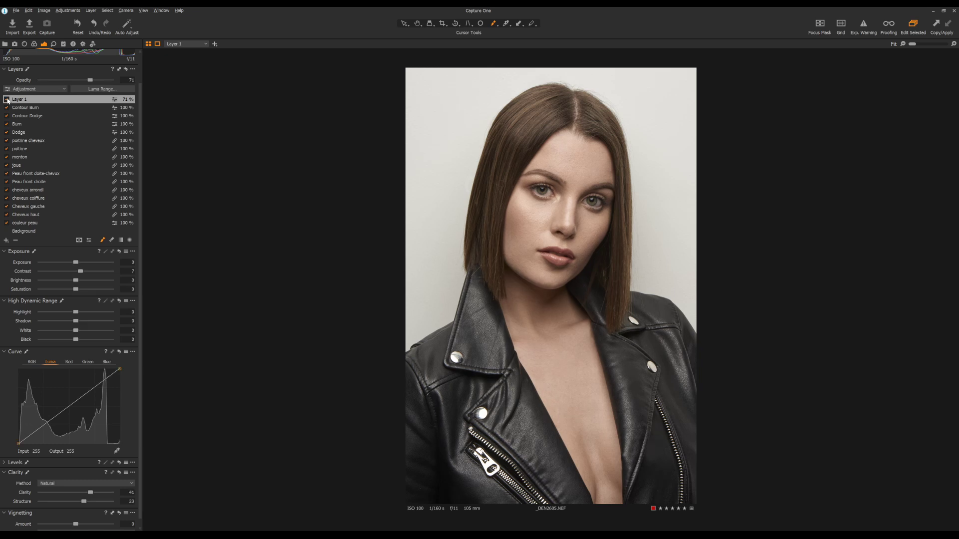
double_click(35, 100)
type("cuir")
key("Return")
- Give the Background layer's shadows a slight blue tint with Color Balance
left_click(34, 44)
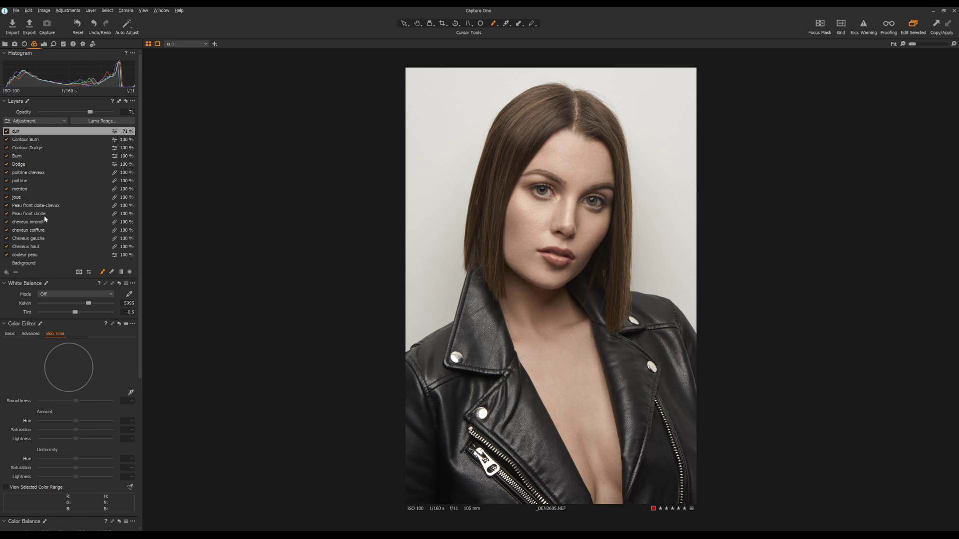
left_click(34, 263)
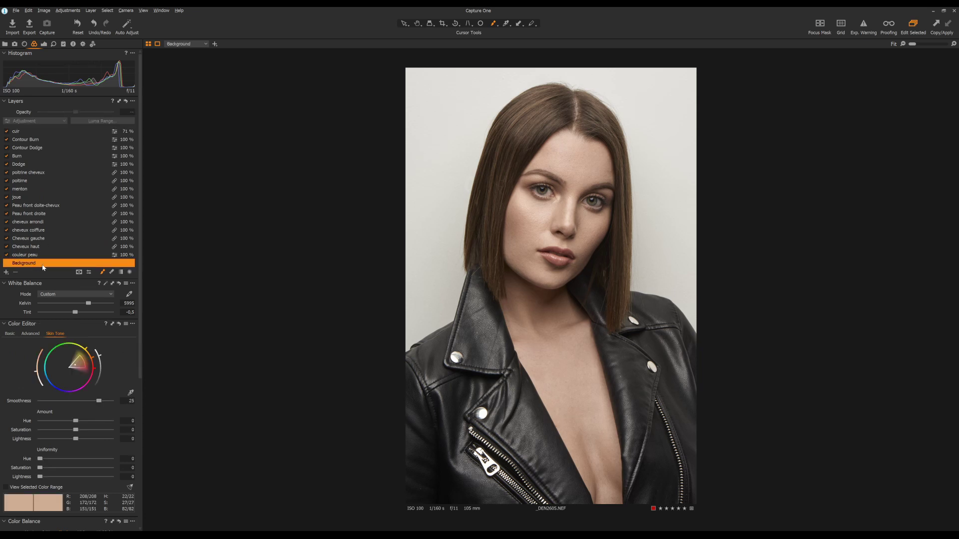
scroll(70, 349, "down", 3)
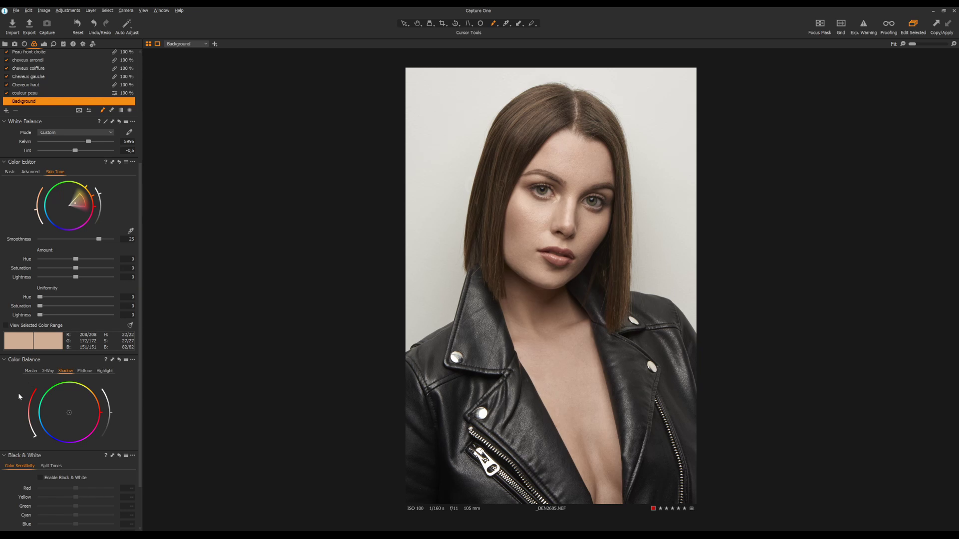
left_click(71, 415)
left_click_drag(71, 415, 69, 419)
- Shift the Background layer's highlights toward a cool tint with Color Balance
left_click(104, 374)
mouse_move(112, 411)
left_mouse_down()
mouse_move(109, 391)
mouse_move(110, 419)
mouse_move(73, 414)
left_mouse_up()
left_click_drag(73, 412, 102, 411)
left_click_drag(89, 456, 7, 417)
- Try slight brightness and tint changes on the Background layer's midtones with Color Balance, and reset the tint
left_click(84, 371)
mouse_move(110, 415)
left_mouse_down()
mouse_move(106, 392)
mouse_move(110, 417)
left_mouse_up()
left_click_drag(72, 412, 69, 415)
left_click_drag(68, 415, 70, 416)
left_click_drag(70, 415, 74, 410)
double_click(74, 411)
scroll(85, 401, "down", 3)
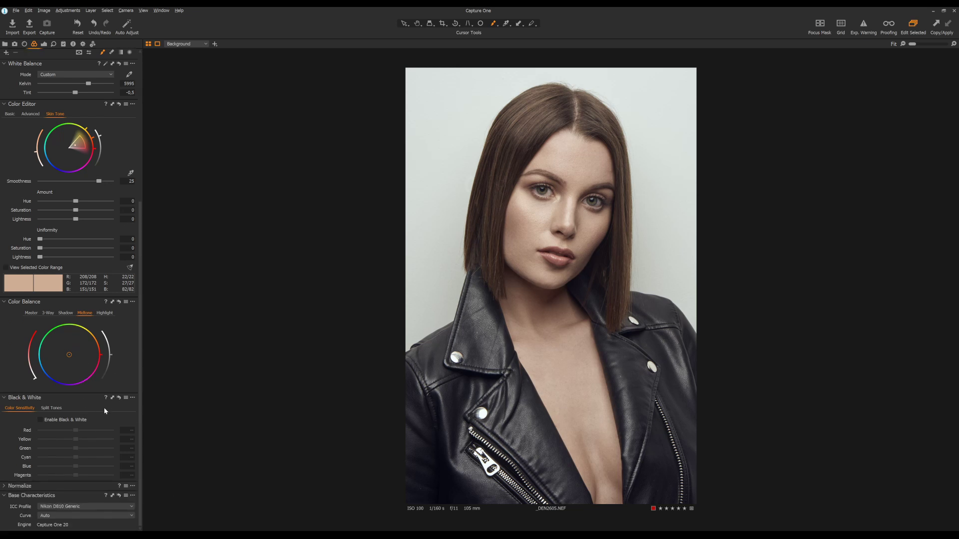
- Select the Dodge layer and set its mask brush to a flow of 5 for work on the chin
scroll(107, 408, "up", 4)
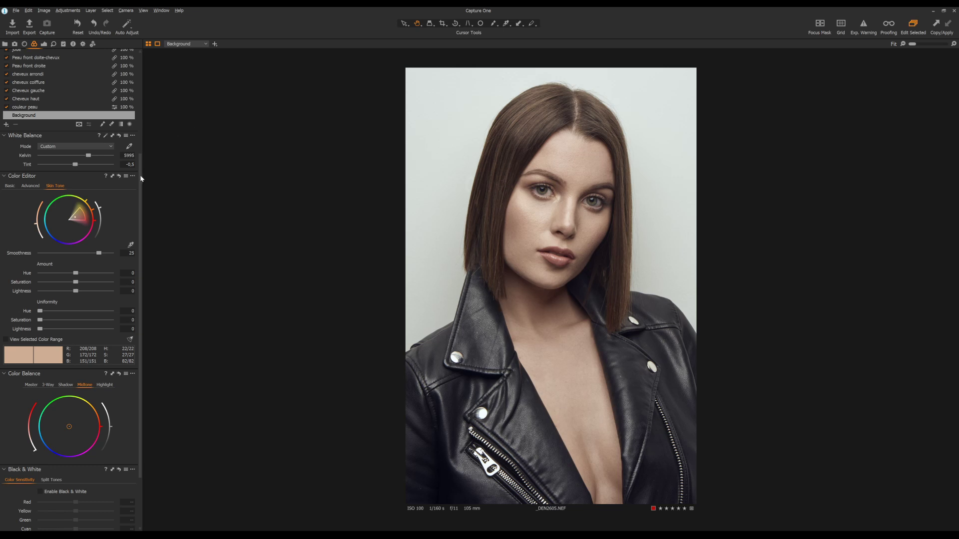
left_click_drag(140, 176, 157, 92)
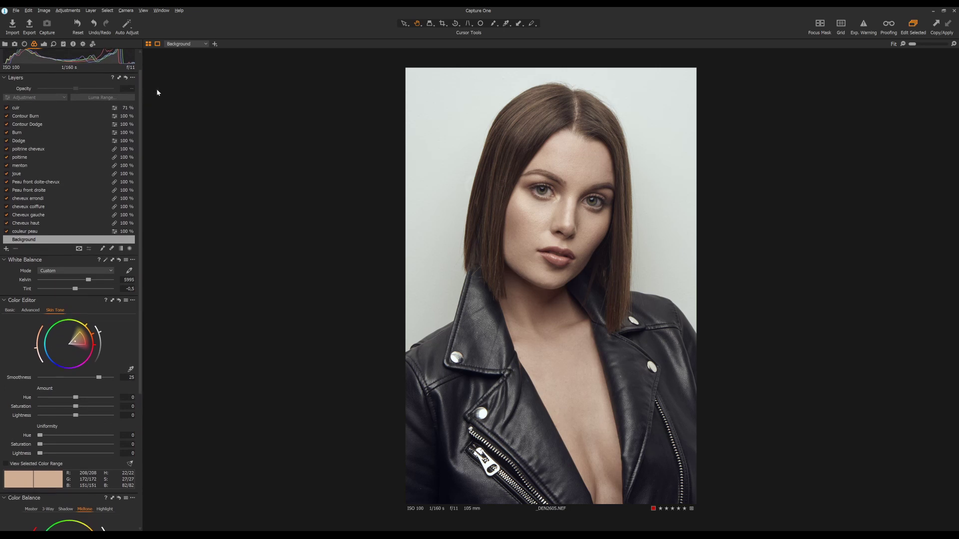
left_click(24, 142)
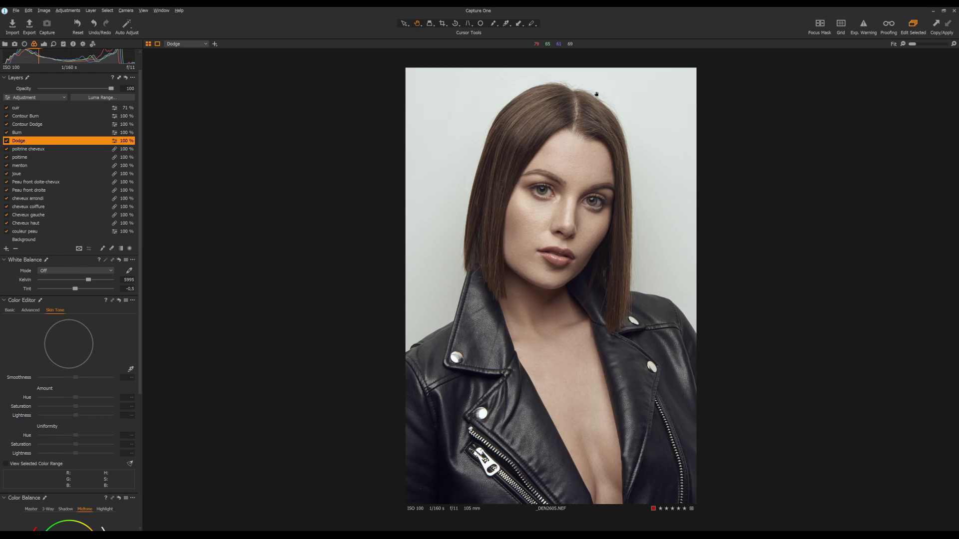
left_click(923, 44)
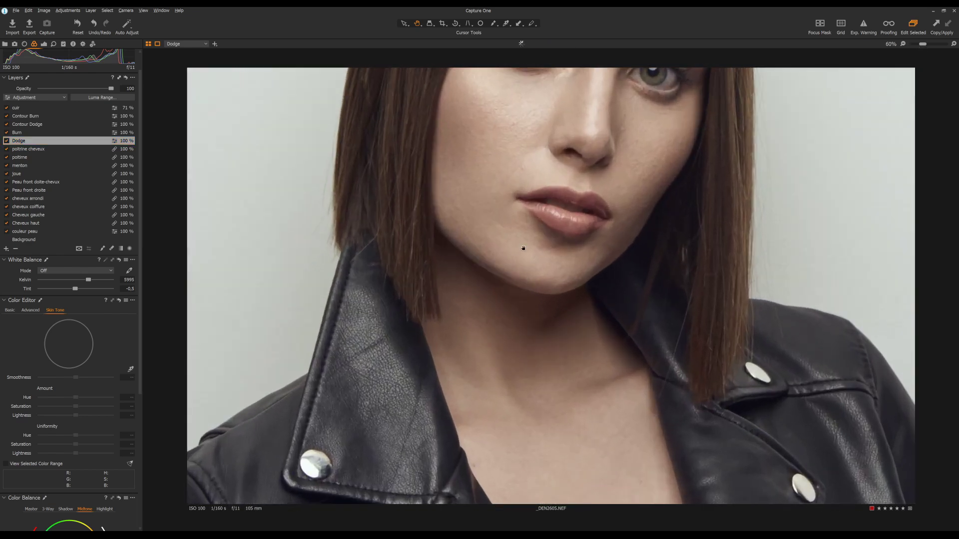
left_click(102, 248)
right_click(91, 253)
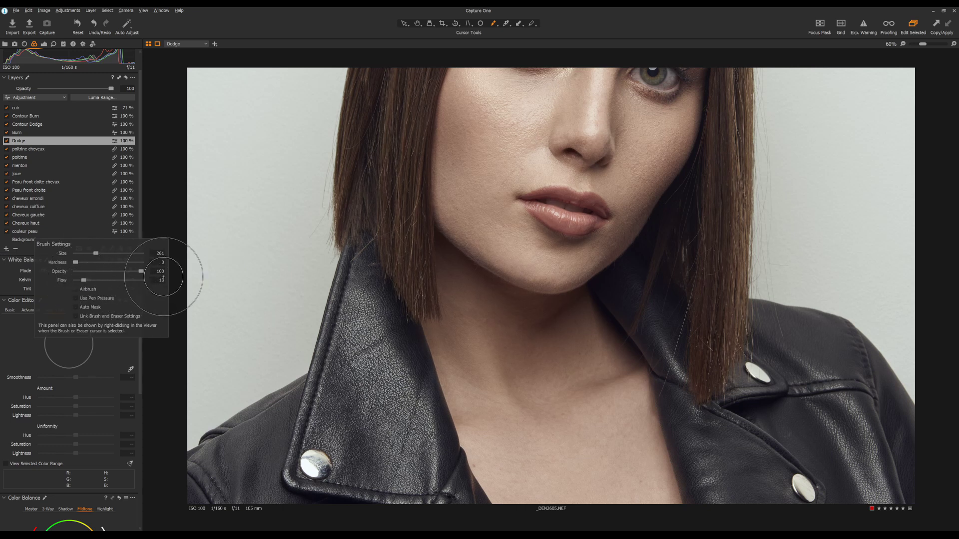
double_click(161, 281)
type("5")
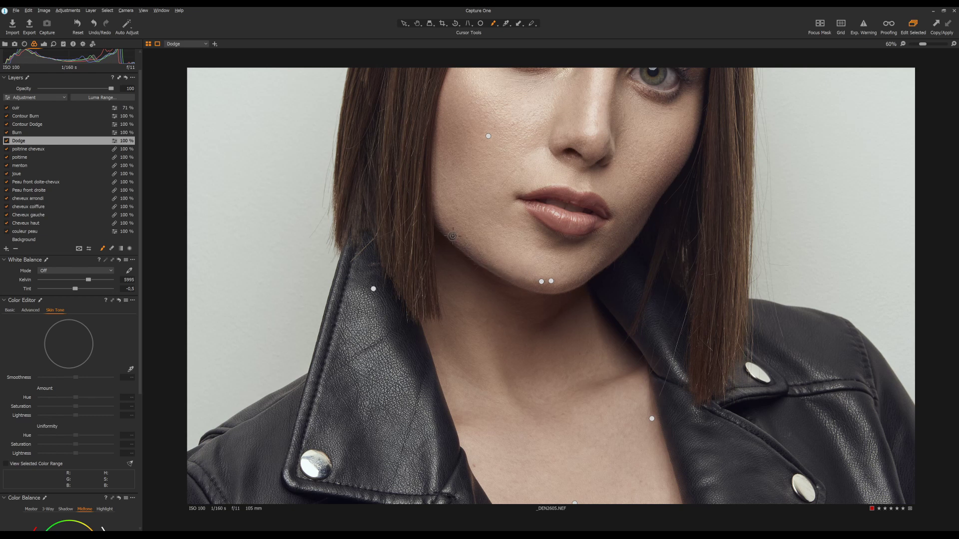
- Brush the Burn mask along the jawline beside the chin and the Dodge mask along the lower edge of the chin
left_click(55, 132)
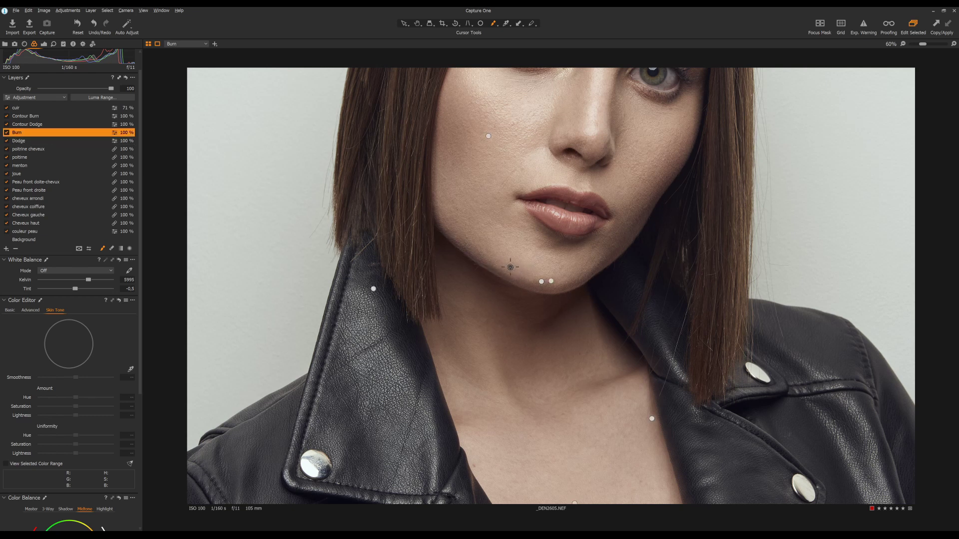
left_click_drag(482, 253, 531, 280)
left_click(56, 140)
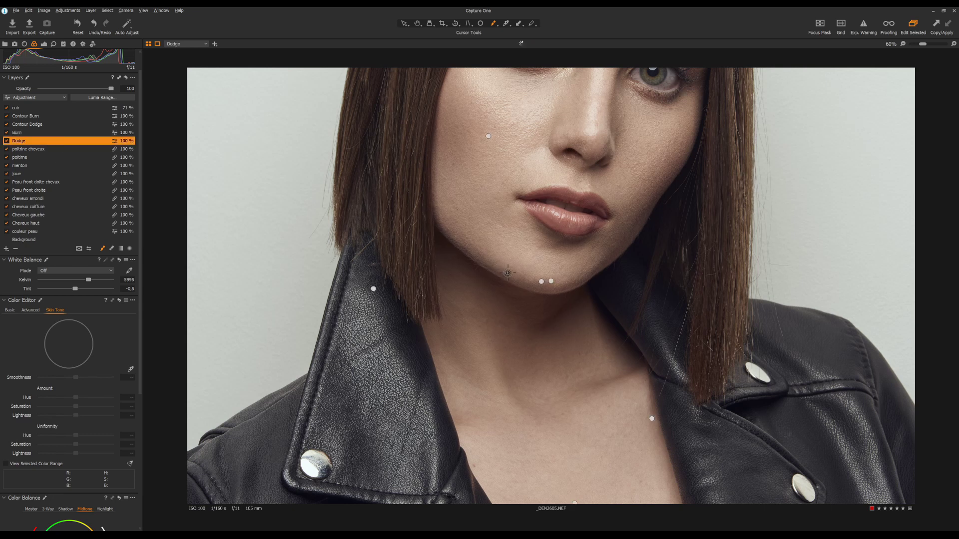
mouse_move(508, 273)
left_mouse_down()
mouse_move(529, 289)
mouse_move(616, 252)
left_mouse_up()
left_click(902, 44)
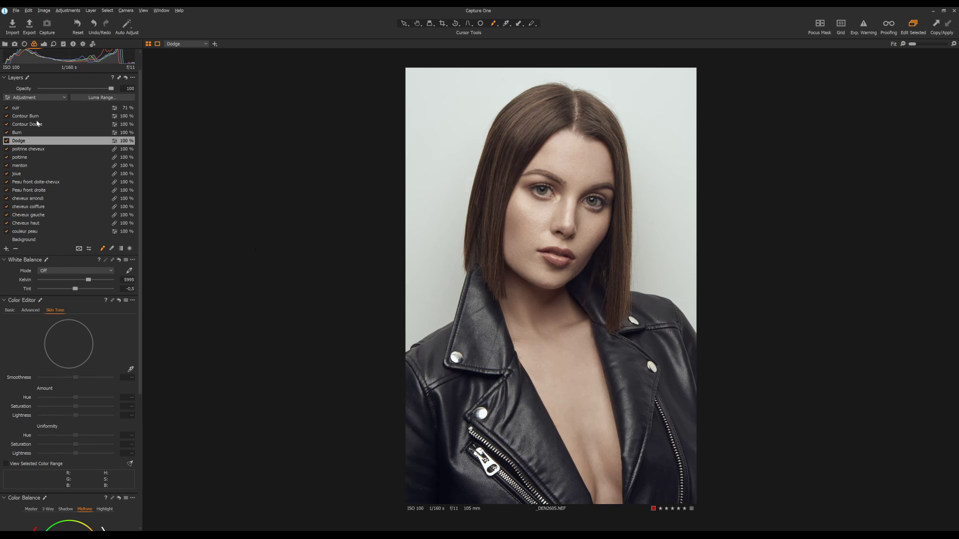
- Set the Background layer's saturation to -1, leaving the Dodge layer's saturation at 0
left_click(44, 44)
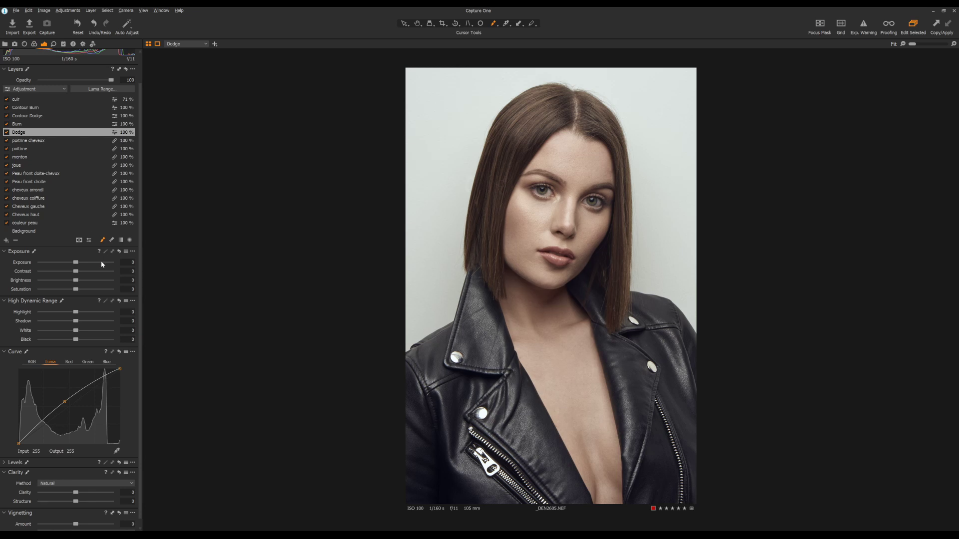
left_click_drag(76, 292, 85, 292)
double_click(85, 290)
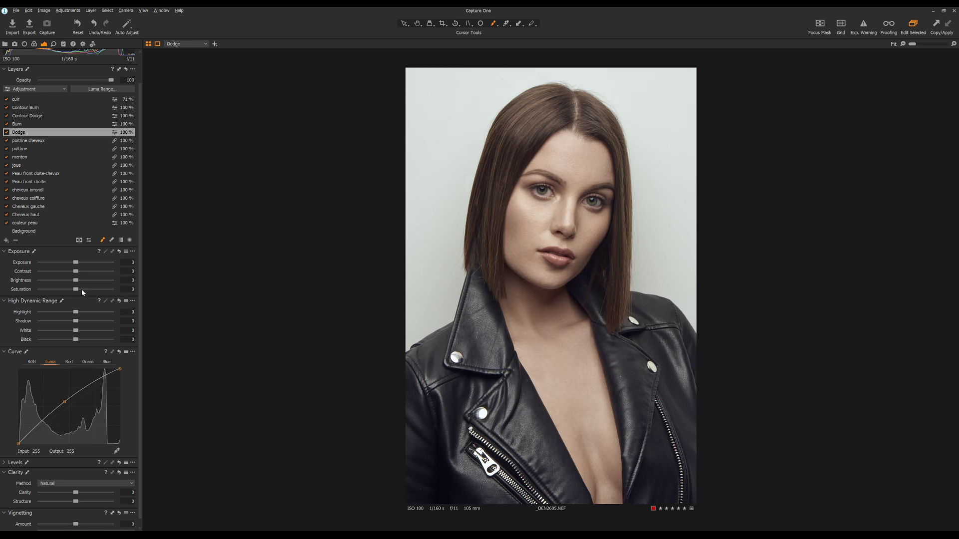
left_click(41, 232)
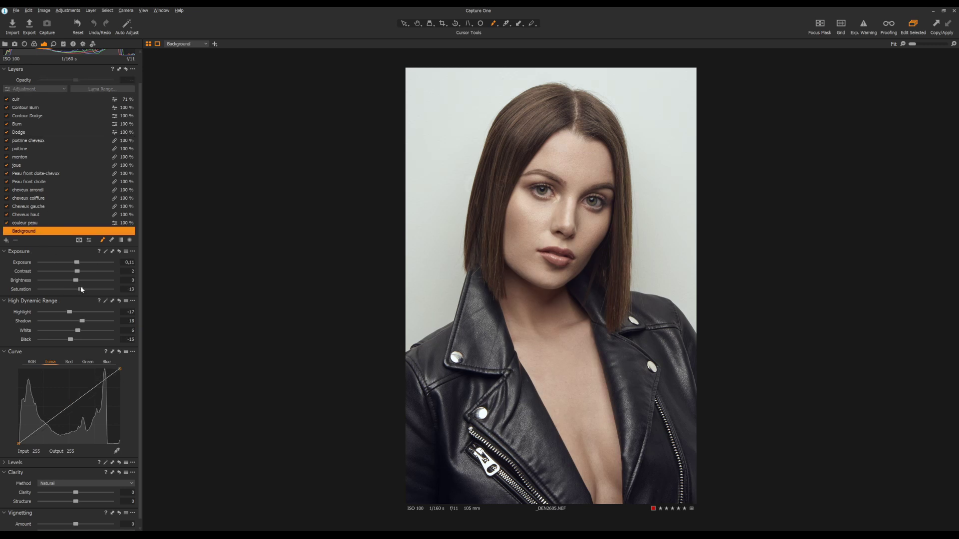
left_click_drag(82, 289, 77, 289)
left_click_drag(77, 292, 78, 294)
- Compare the finished portrait twice with all adjustments reset, restoring them each time
left_click(78, 24)
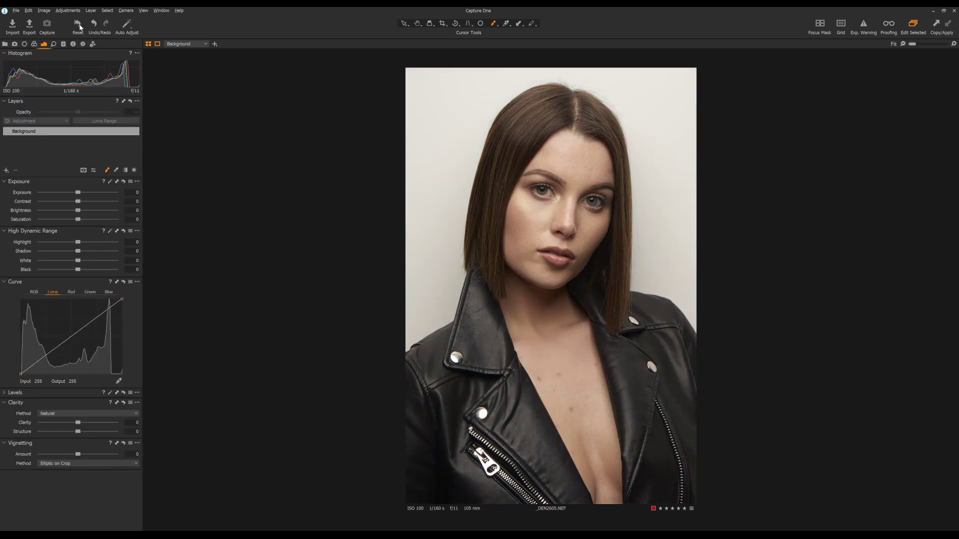
key("ctrl+z")
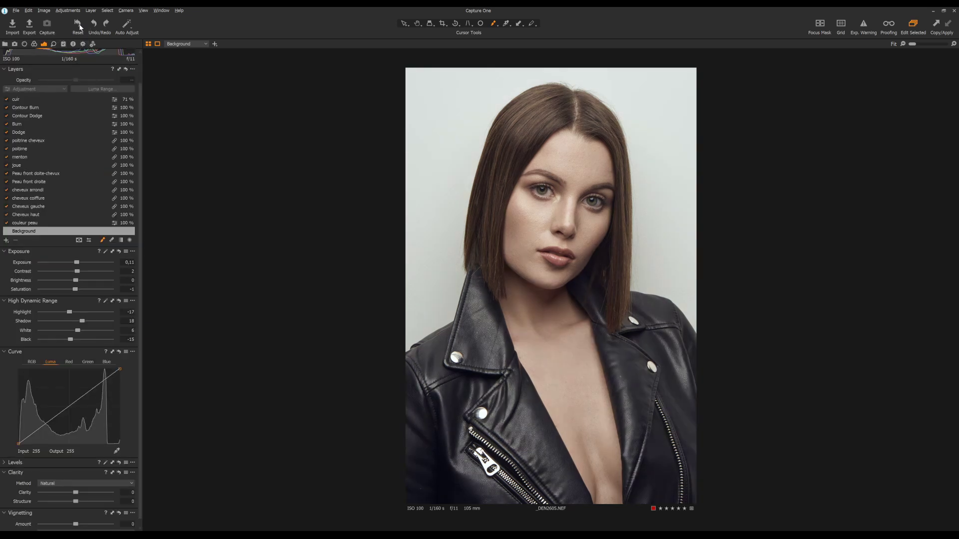
left_click(79, 25)
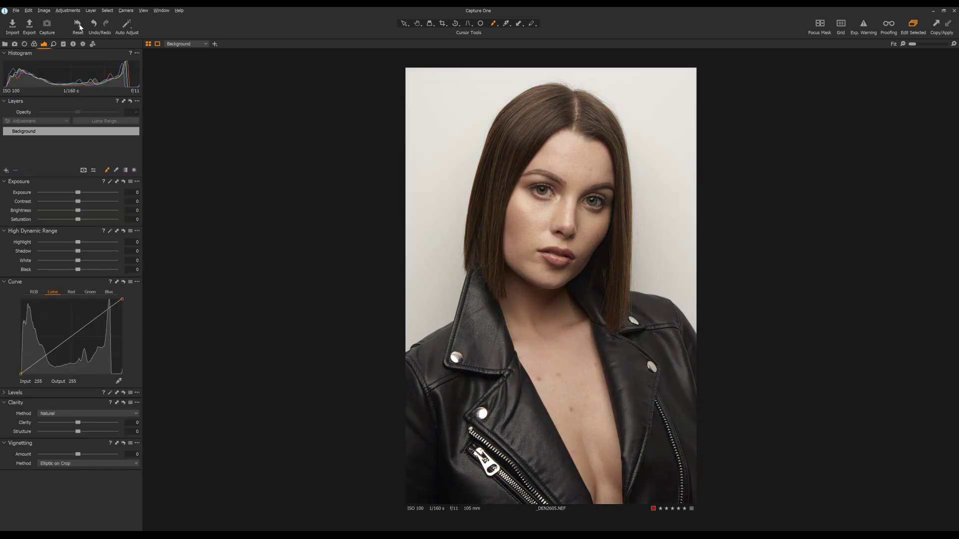
key("ctrl+z")
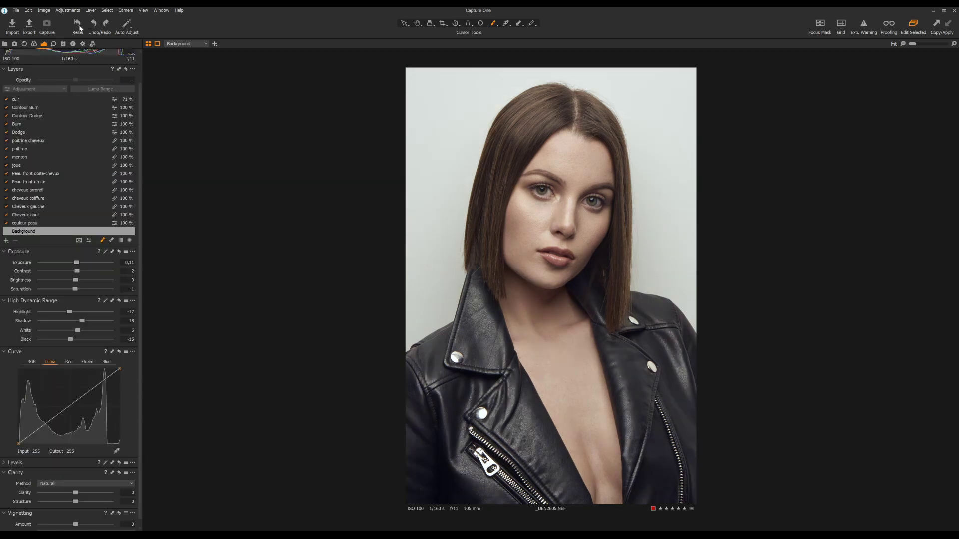